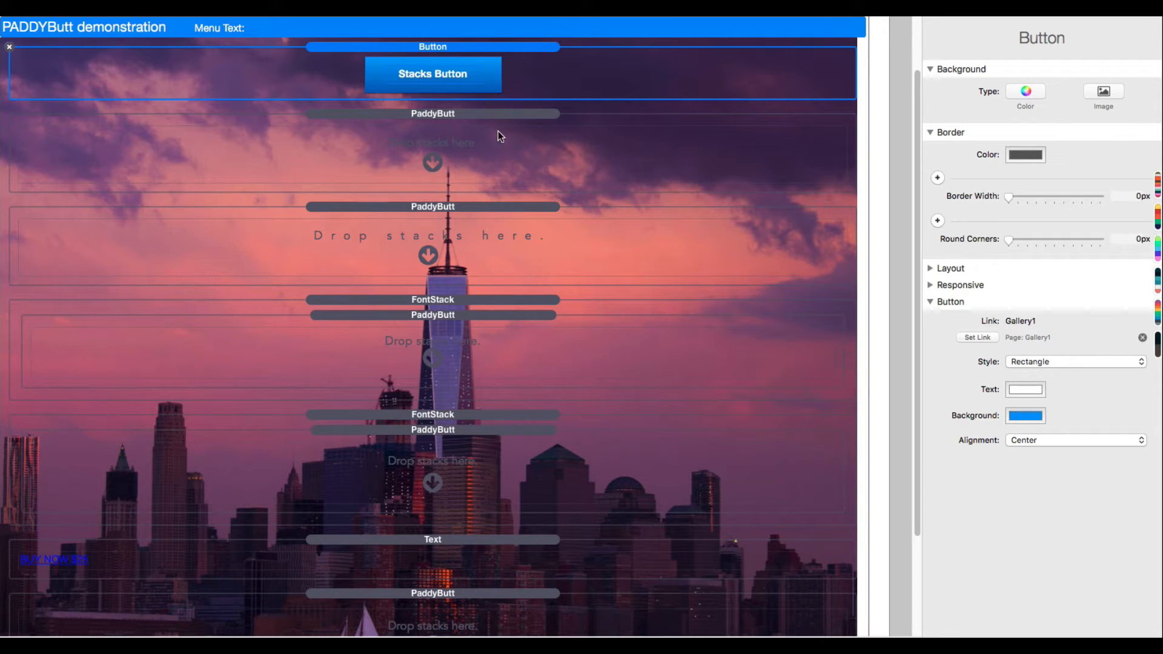
Step: Change the label of the Stacks button at the start of the page to "Paddy Button"
click(735, 162)
click(545, 55)
key(super+r)
double_click(420, 80)
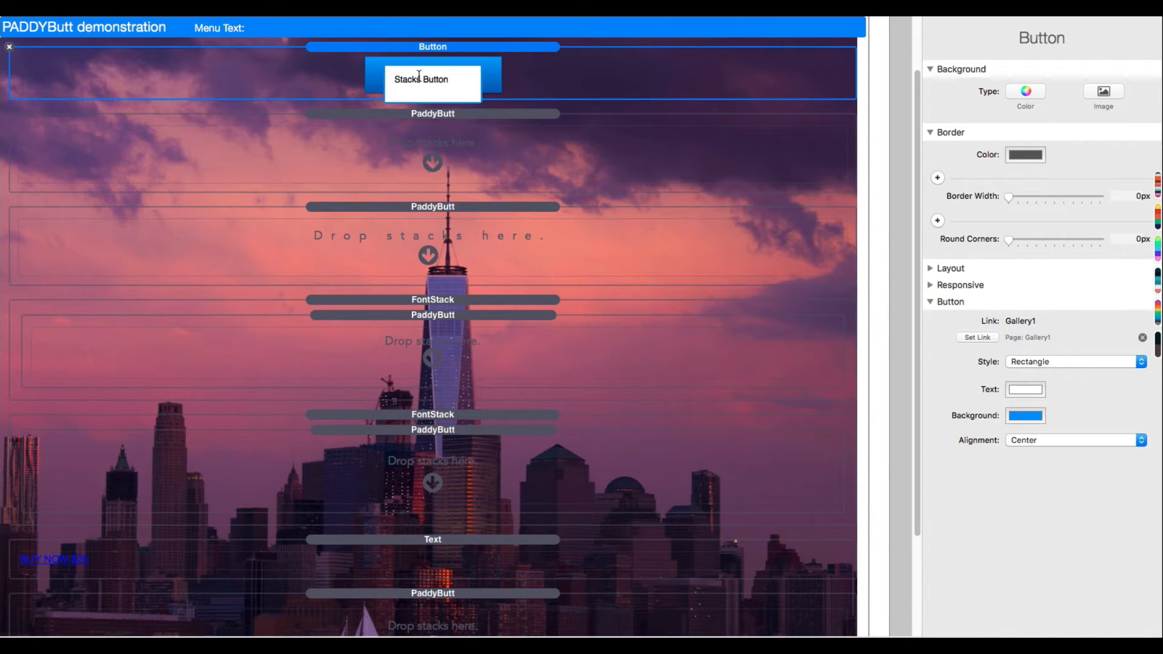
double_click(401, 79)
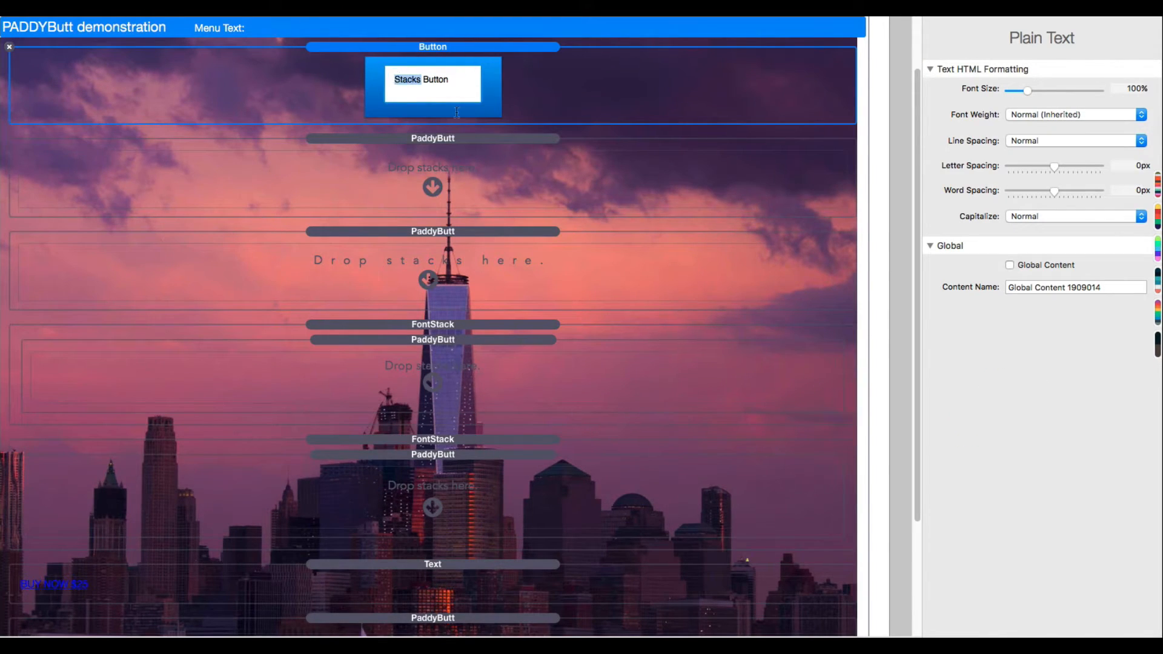
text(Paddy)
click(497, 121)
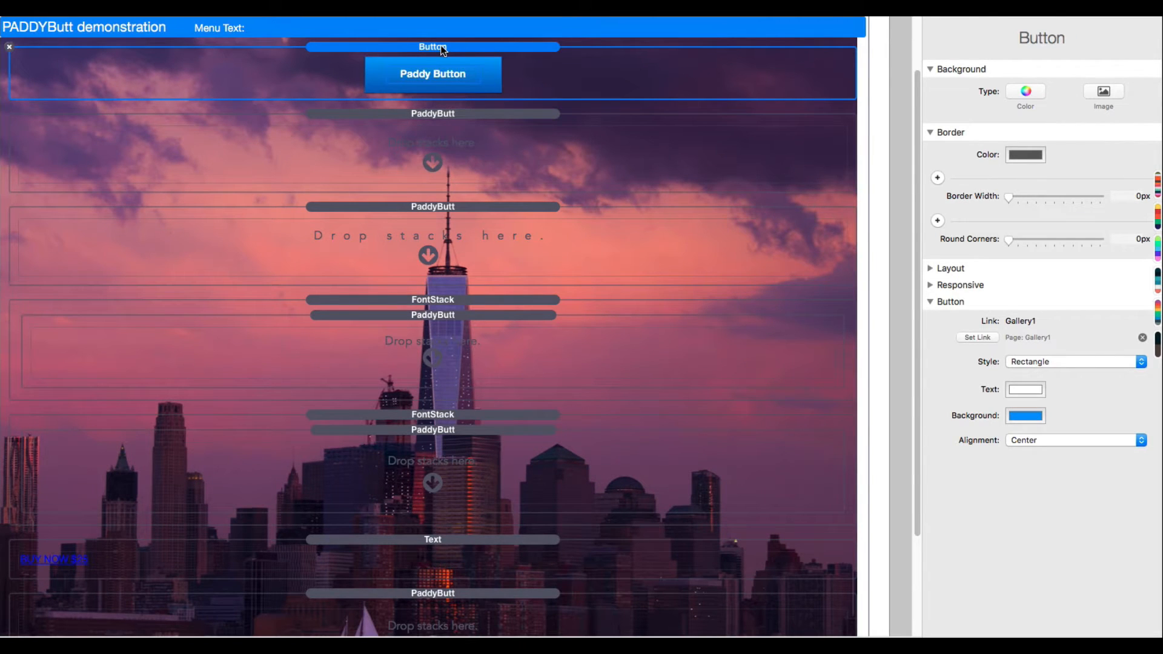
Step: Duplicate the Paddy Button stack until the page holds five copies of it
key(super+d)
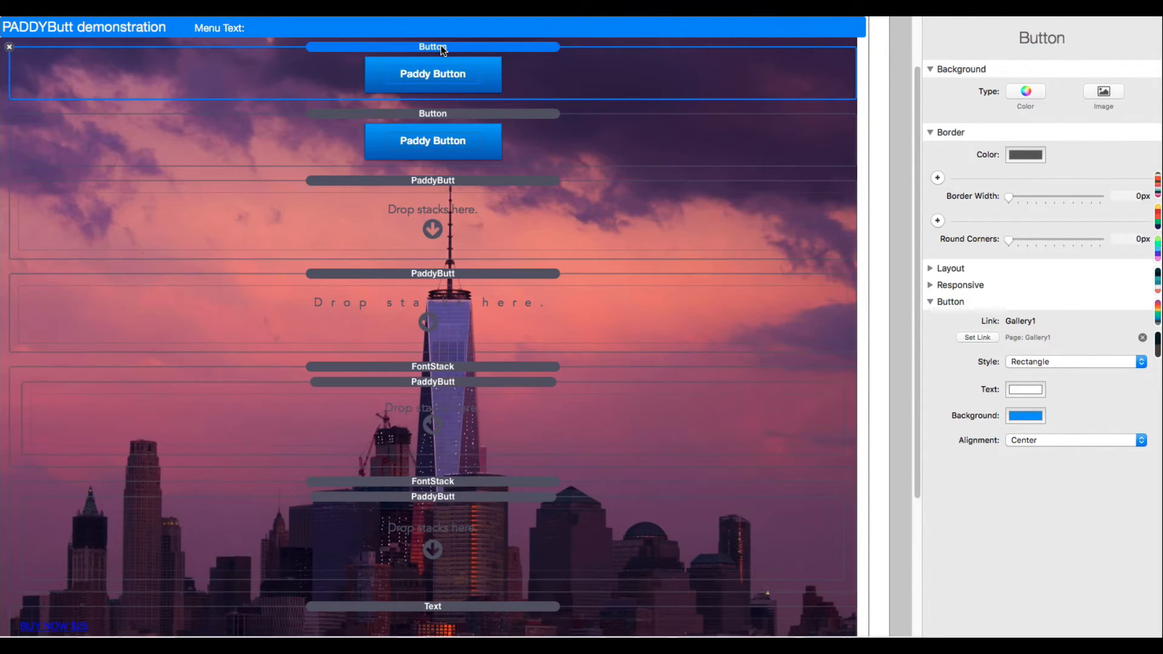
key(super+d)
key(super+d)
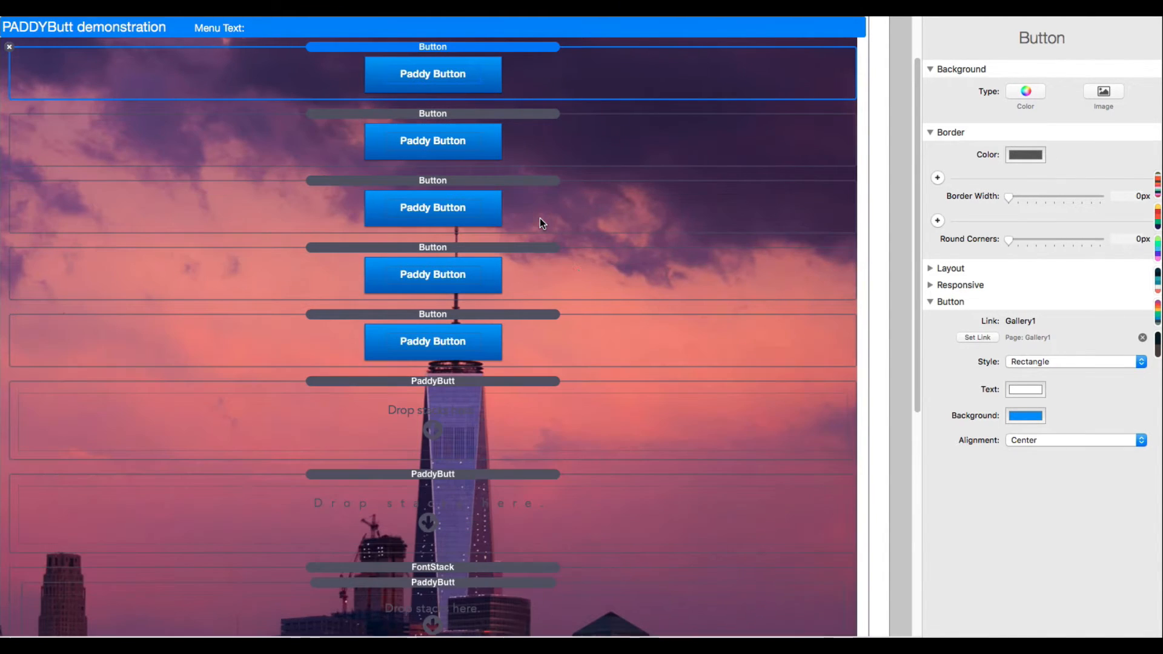
Step: Move the lowest of the five Button stacks into the first empty PaddyButt stack
scroll(582, 239, down, 5)
scroll(584, 237, down, 1)
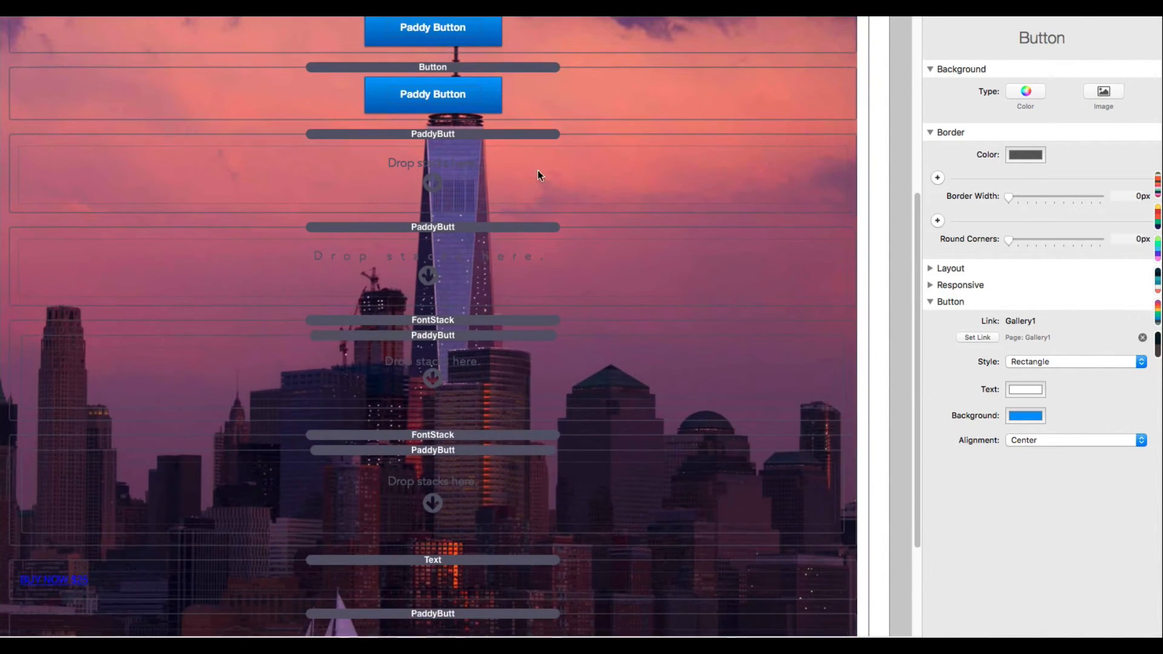
click(462, 136)
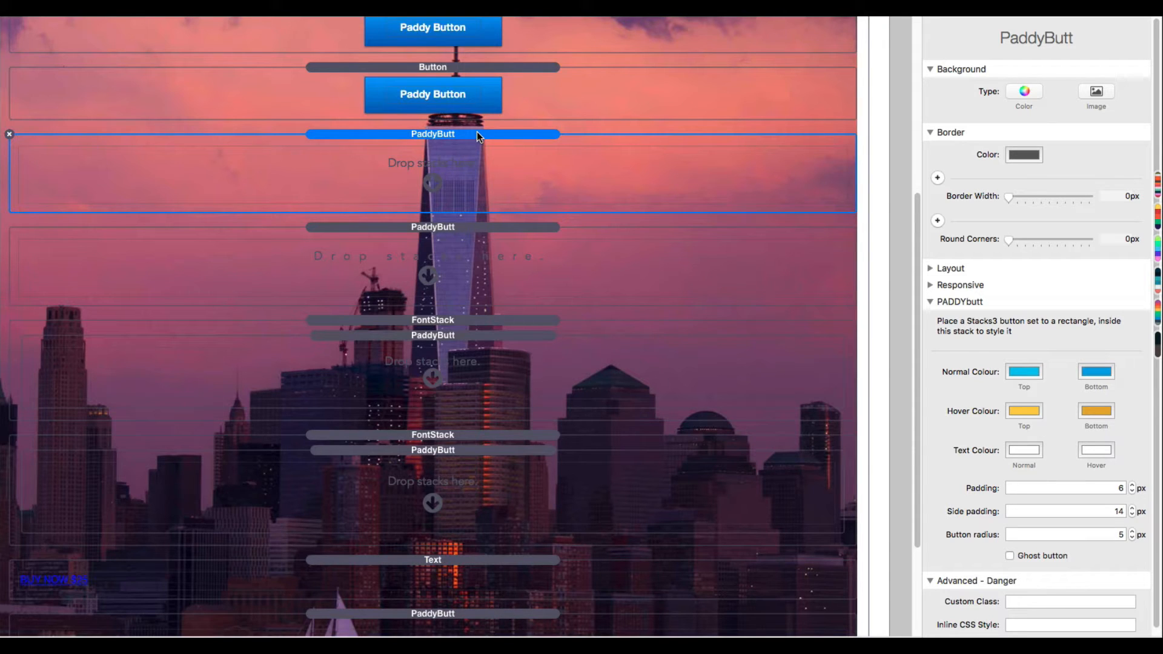
click(453, 68)
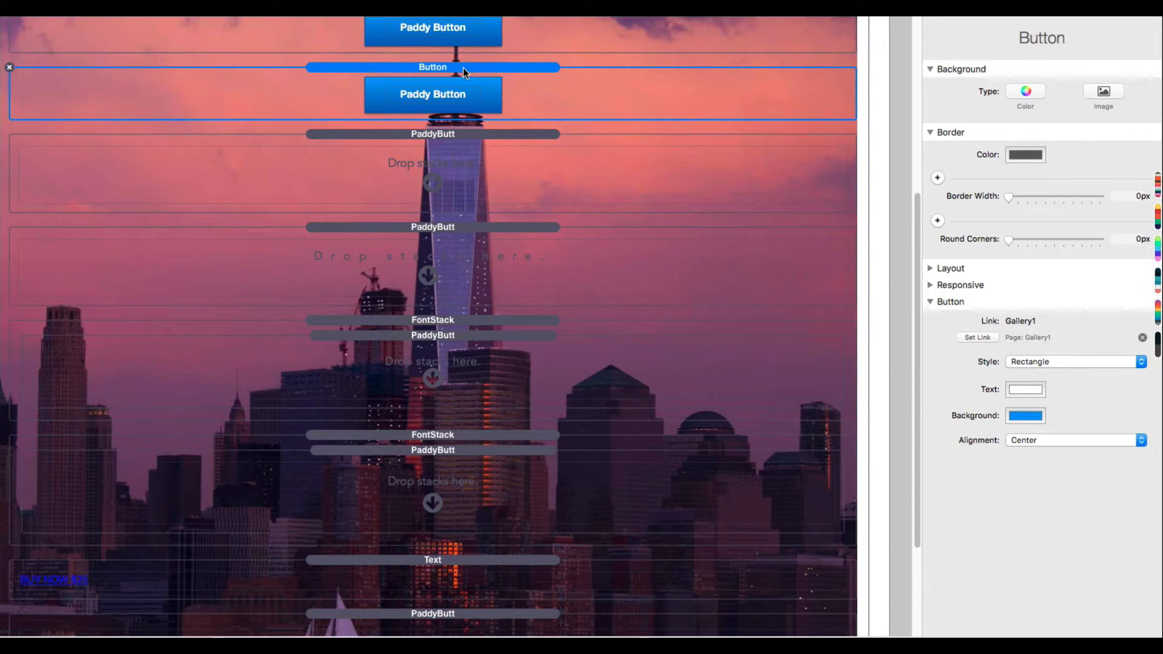
drag(468, 68, 473, 153)
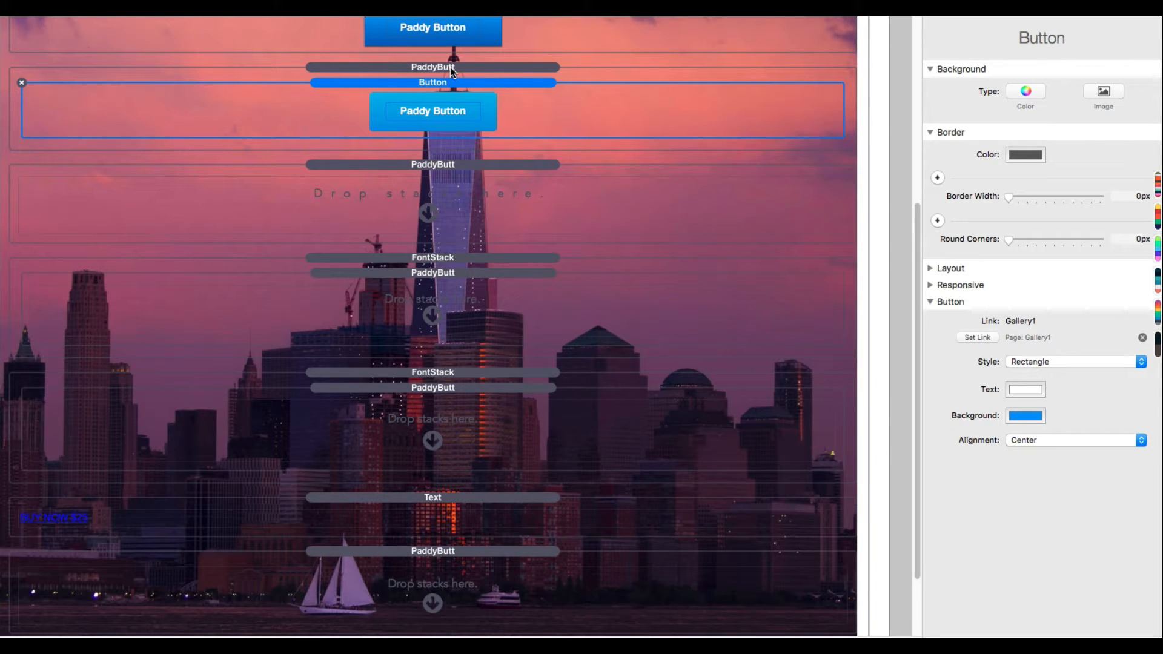
Step: Examine the first PaddyButt's top and bottom colours for the normal and hover states in the colour picker
click(492, 67)
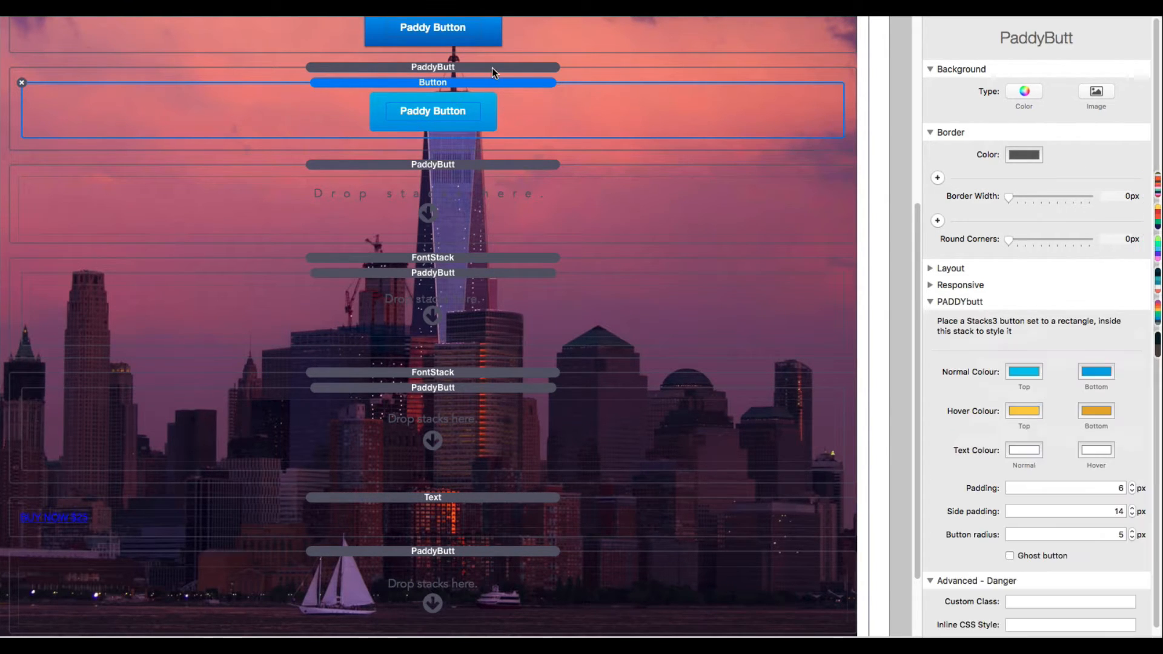
click(1035, 373)
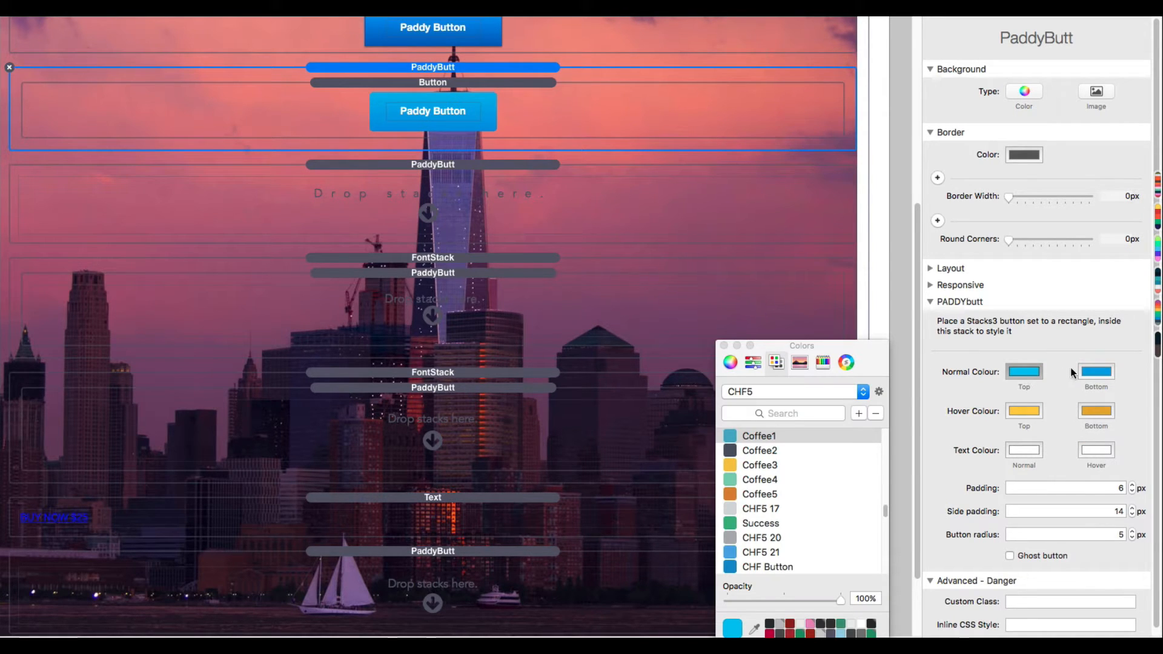
click(1095, 372)
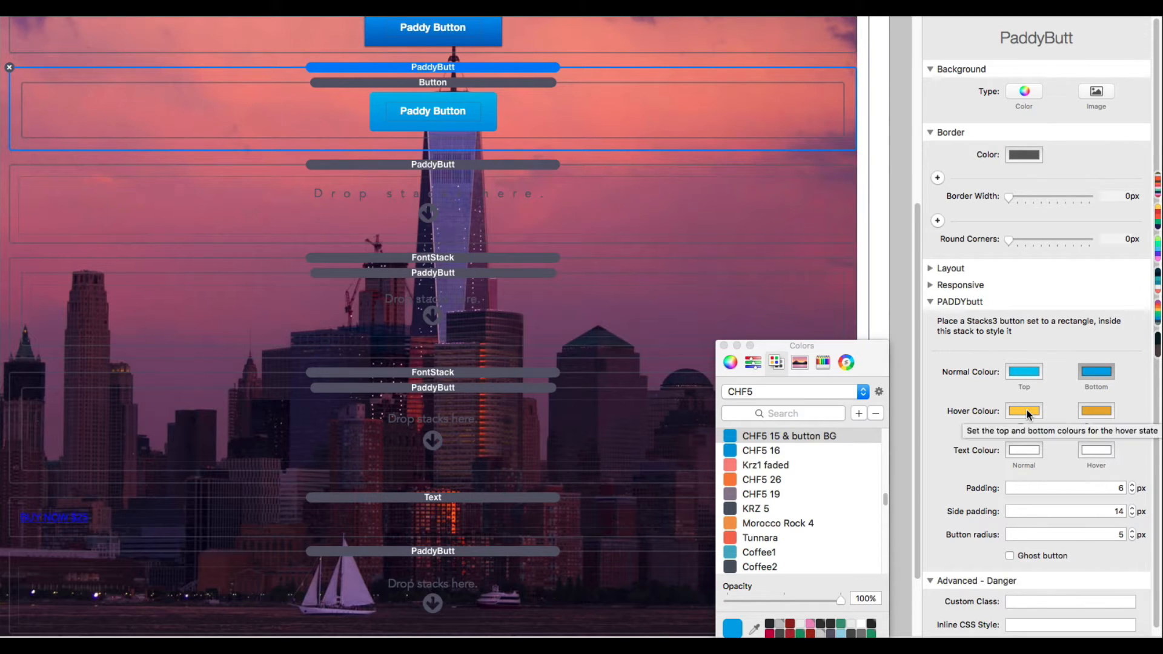
click(1027, 410)
click(1107, 411)
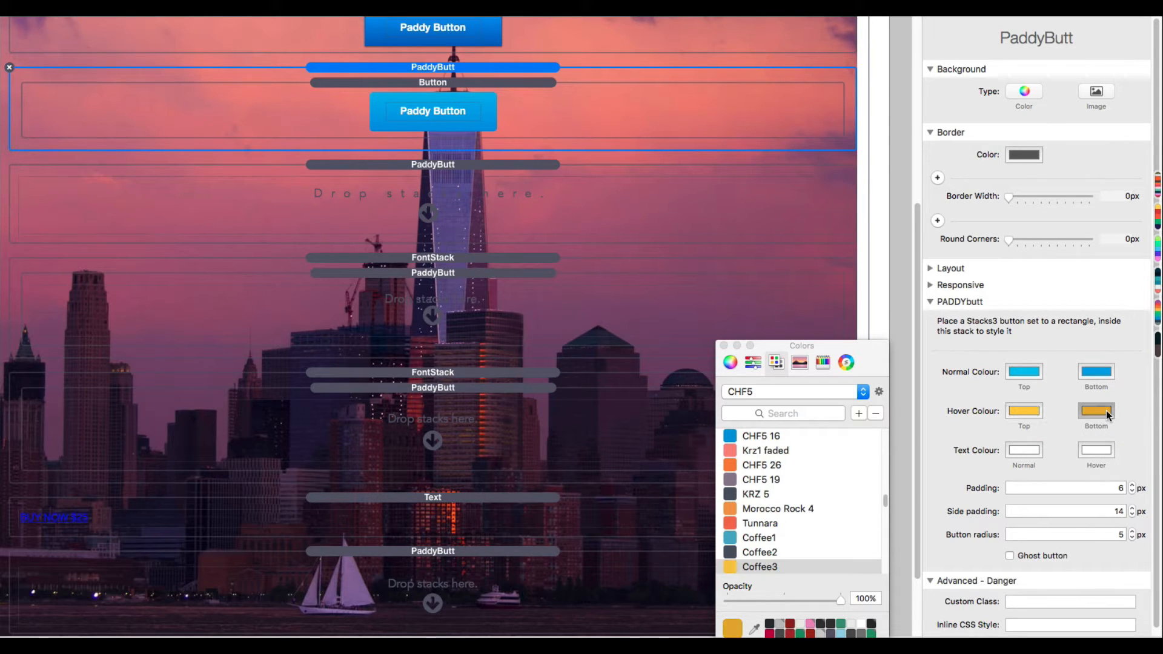
click(508, 97)
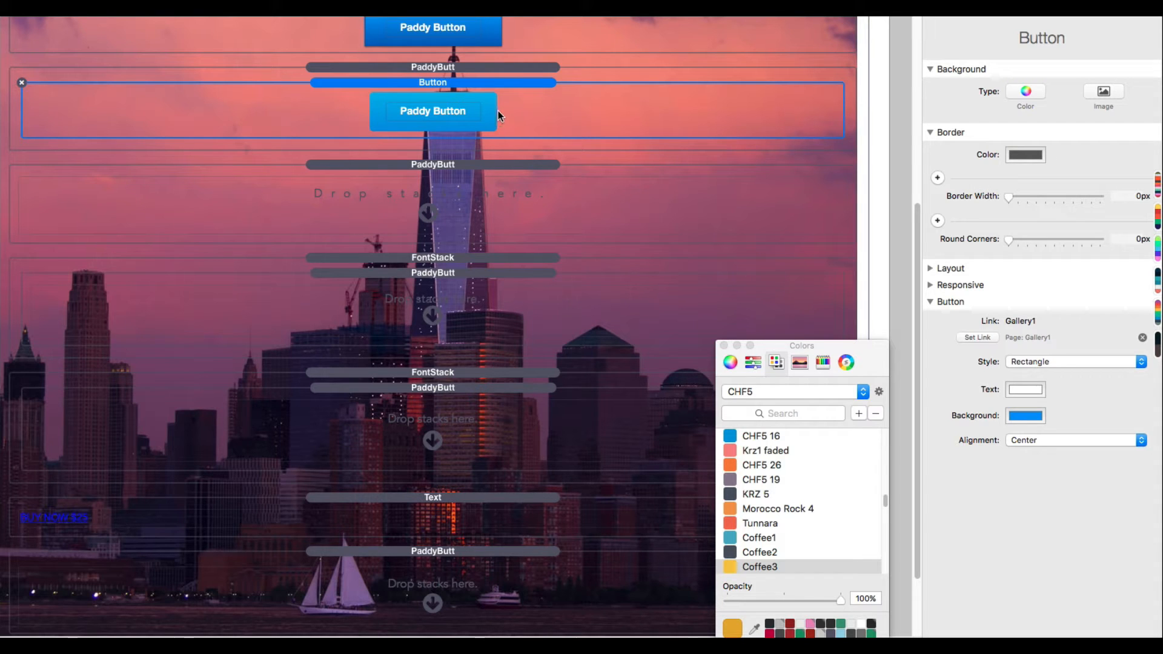
Step: Inspect the opacity setting of the first PaddyButt's normal top colour and close the colour picker
click(479, 68)
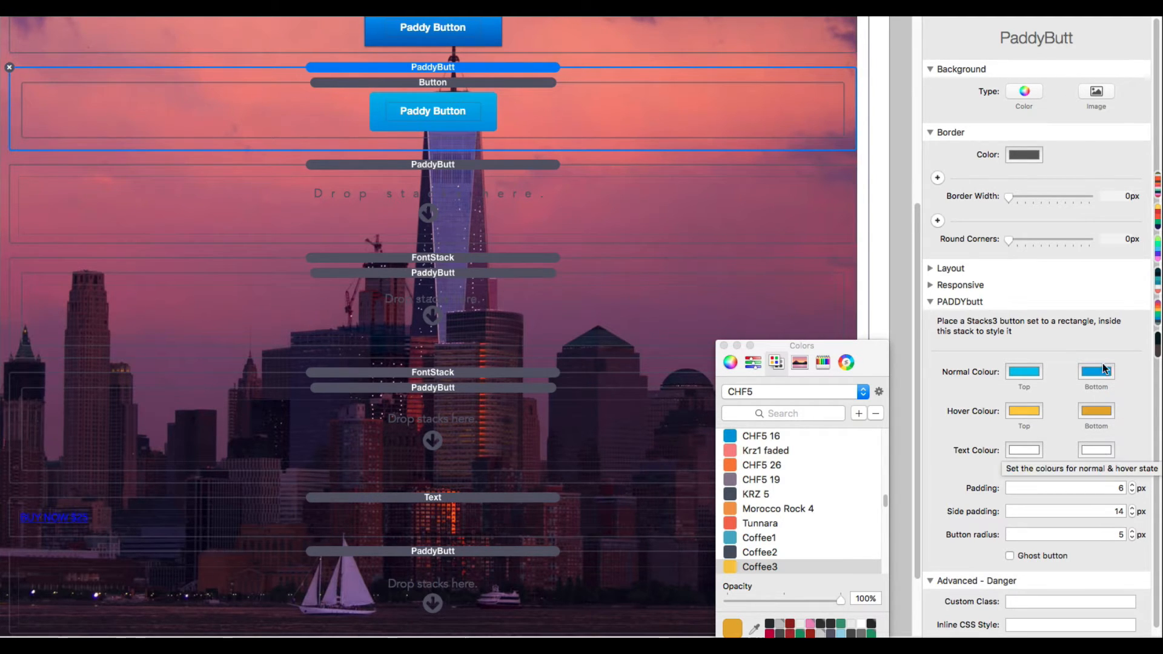
click(1023, 374)
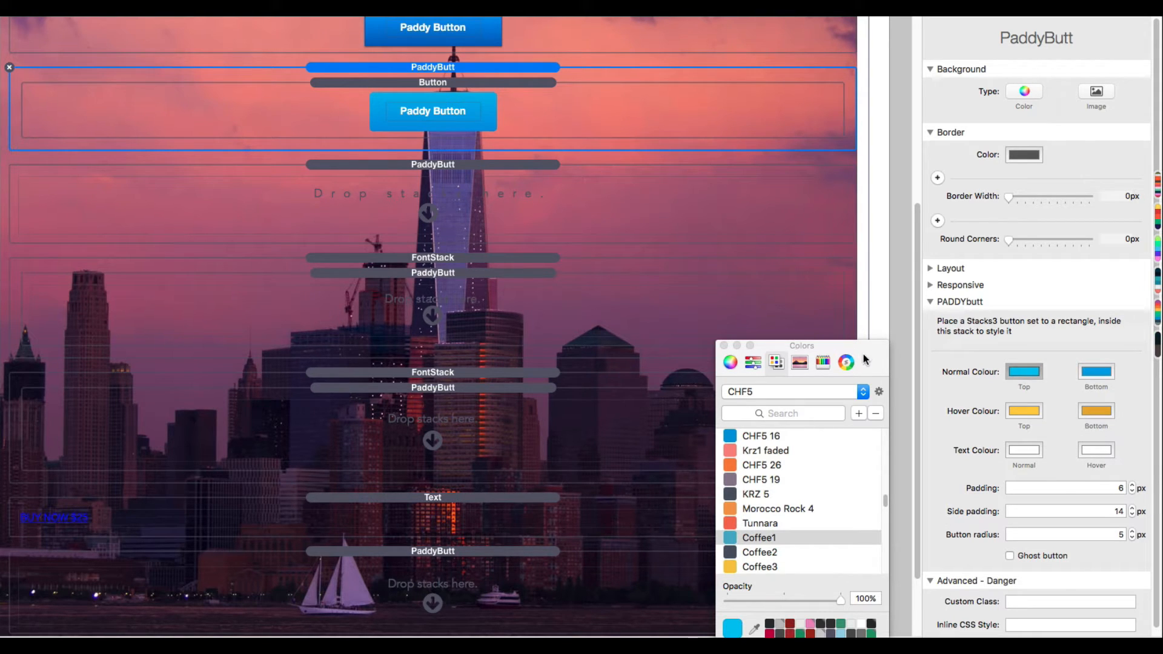
drag(867, 360, 876, 346)
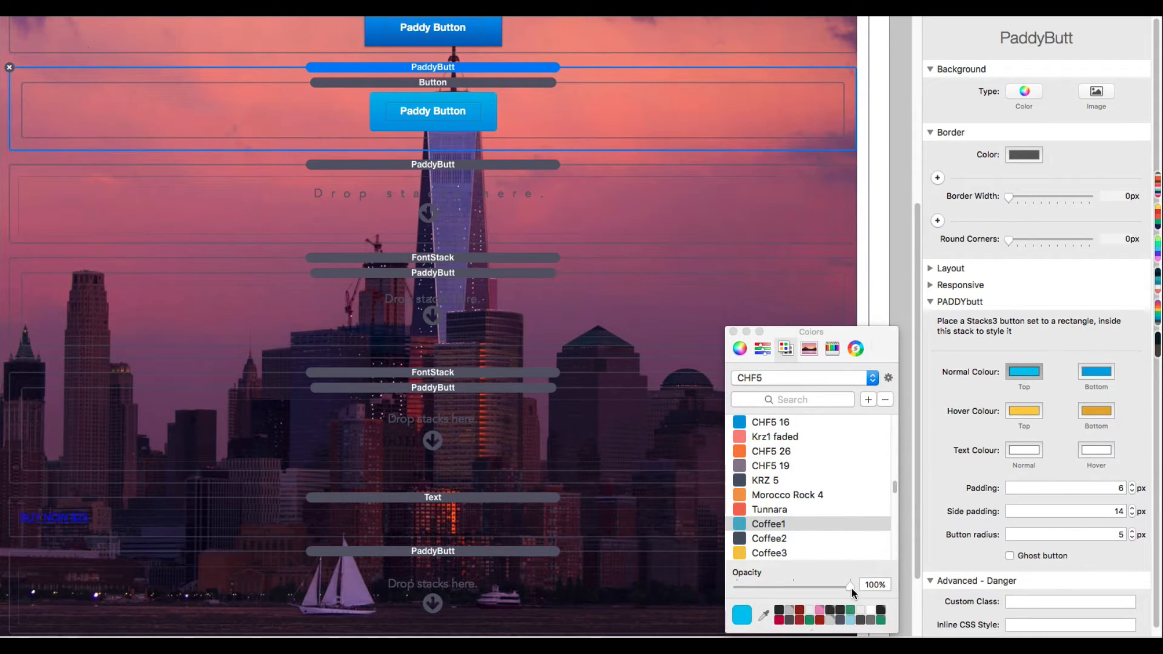
mouse_move(850, 588)
mouse_down()
mouse_move(751, 603)
mouse_move(859, 595)
mouse_up()
click(733, 332)
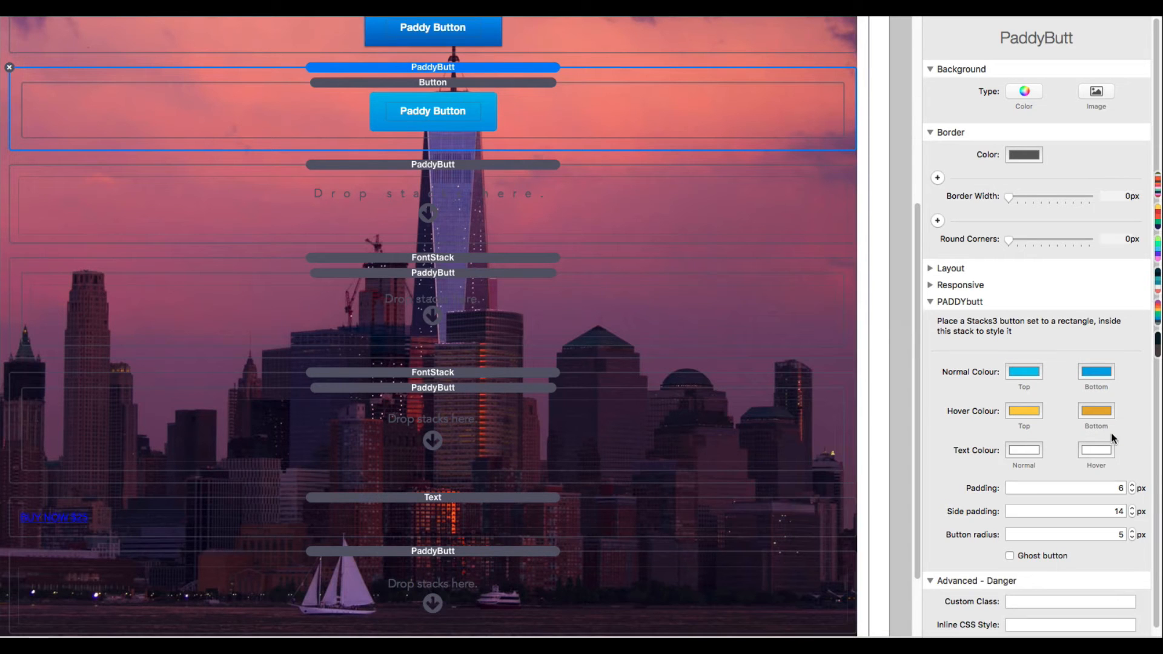
Step: Increase the first PaddyButt's padding to 14 px
click(1132, 486)
click(1132, 485)
click(1133, 485)
click(1133, 485)
click(1132, 486)
click(1133, 485)
click(1132, 485)
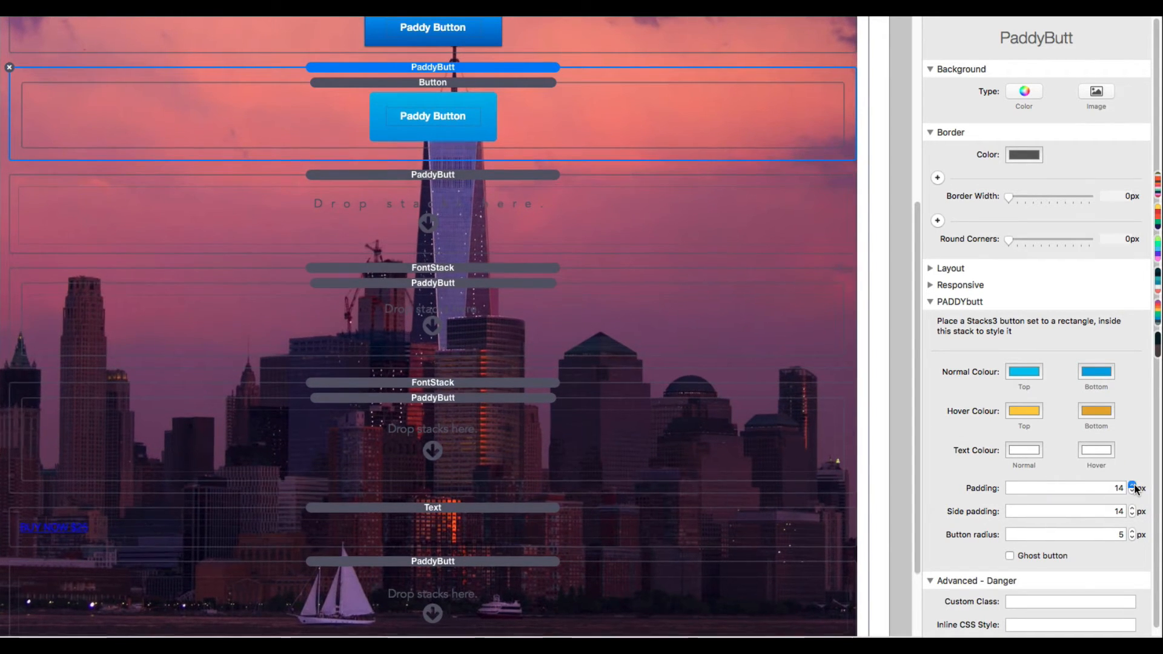
click(1132, 485)
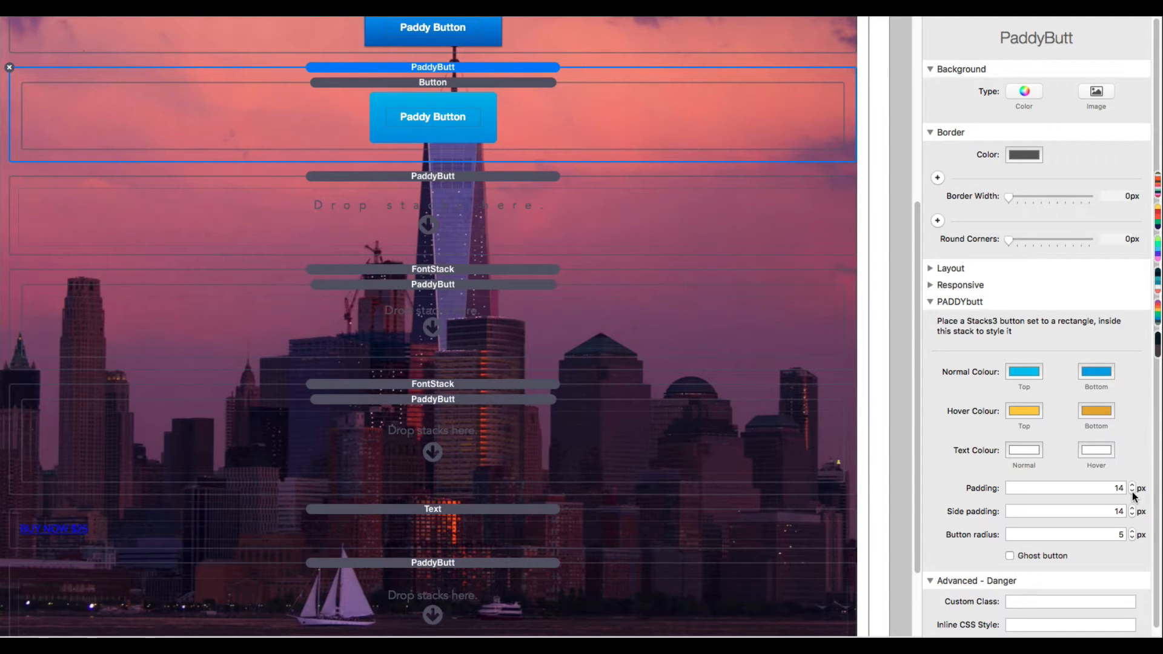
Step: Reduce the first PaddyButt's padding to 6 px
click(1133, 492)
click(1133, 492)
click(1133, 492)
click(1132, 492)
click(1132, 492)
click(1133, 492)
click(1132, 492)
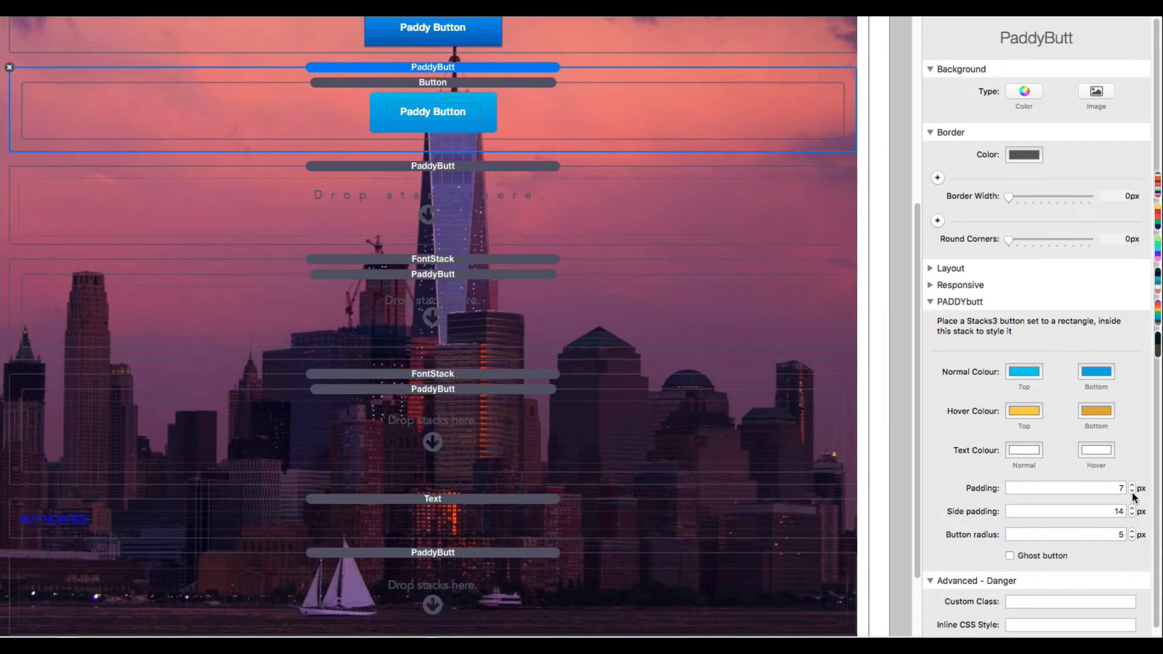
click(1133, 492)
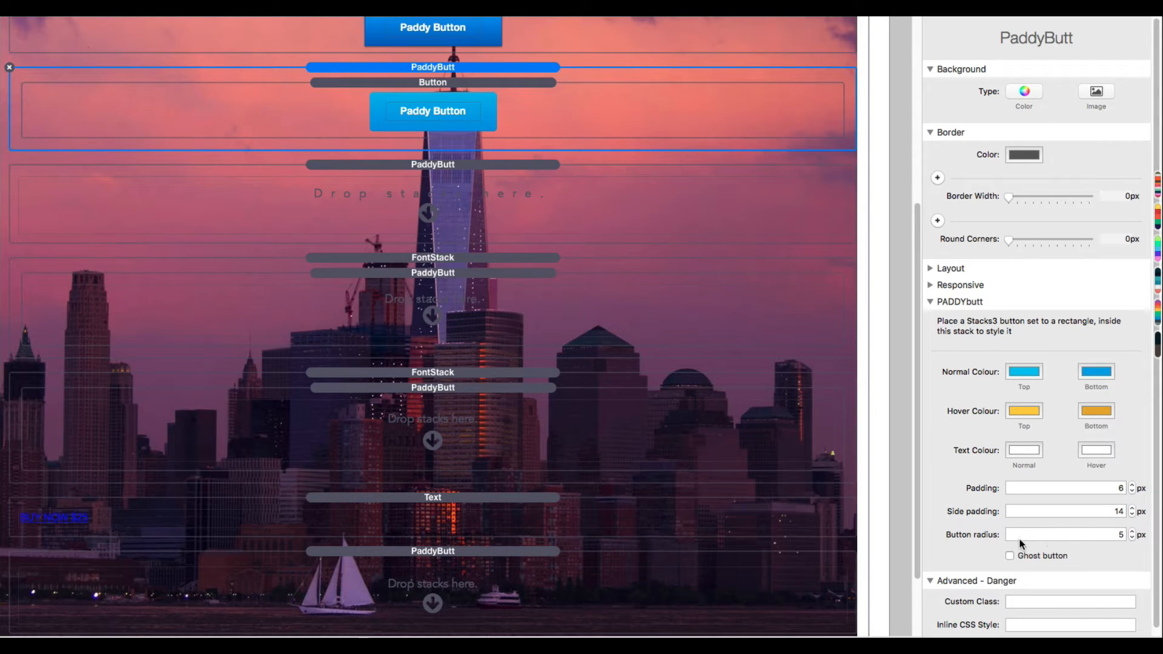
Step: Try adjusting the first PaddyButt's button radius, ending at 5 px
click(1132, 538)
click(1133, 532)
click(1132, 531)
Step: Preview the page to compare the styled button with the plain ones, and return to edit mode
scroll(551, 85, up, 2)
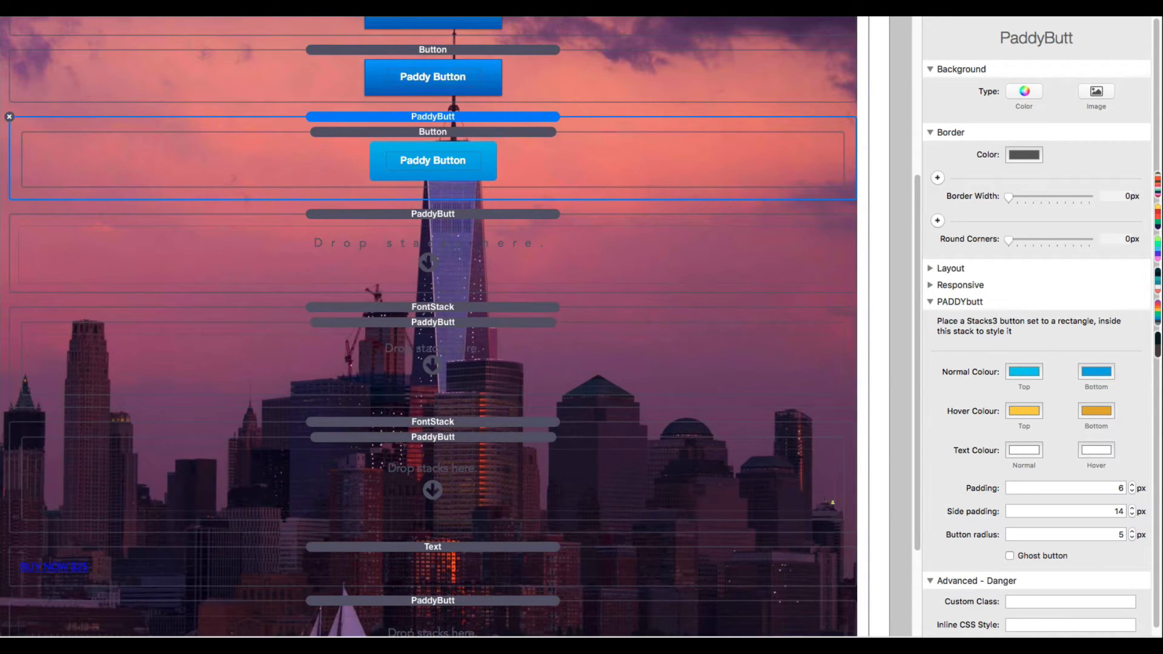
key(super+r)
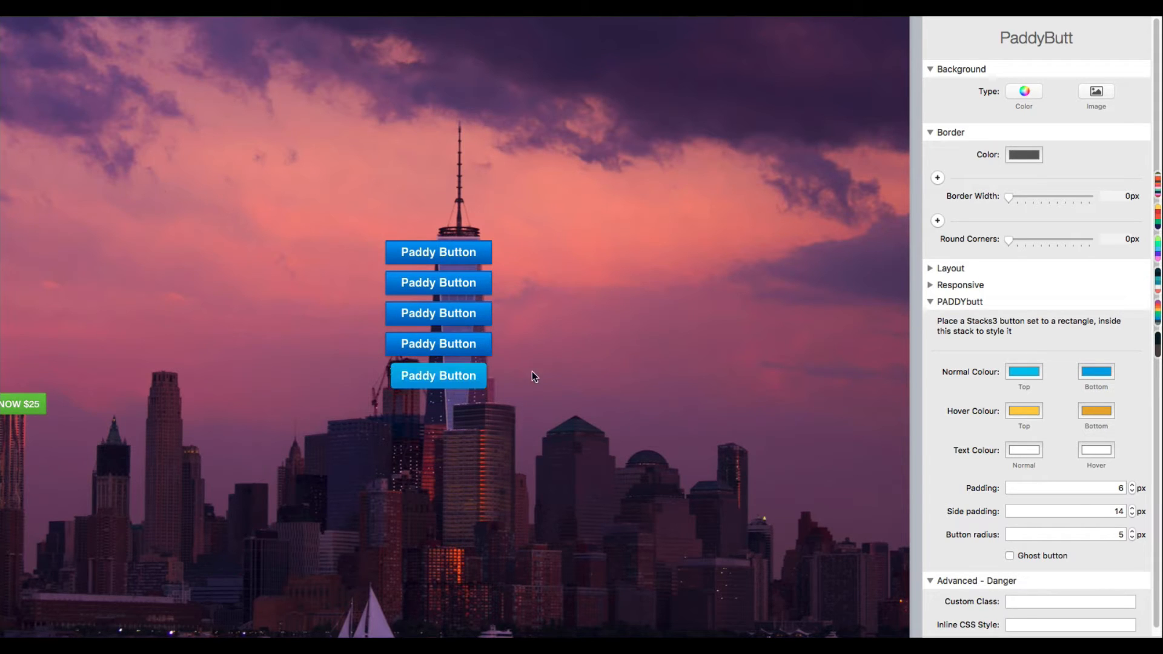
click(466, 8)
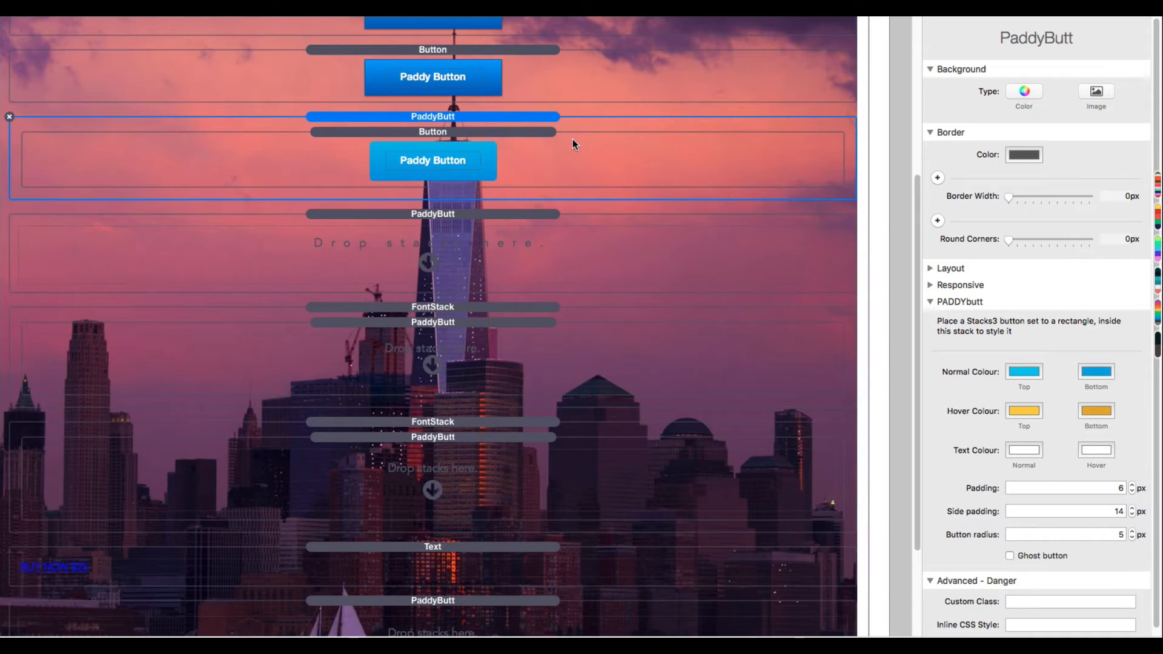
Step: Move the lowest remaining unstyled Button stack into the second PaddyButt stack
click(445, 50)
drag(445, 54, 541, 230)
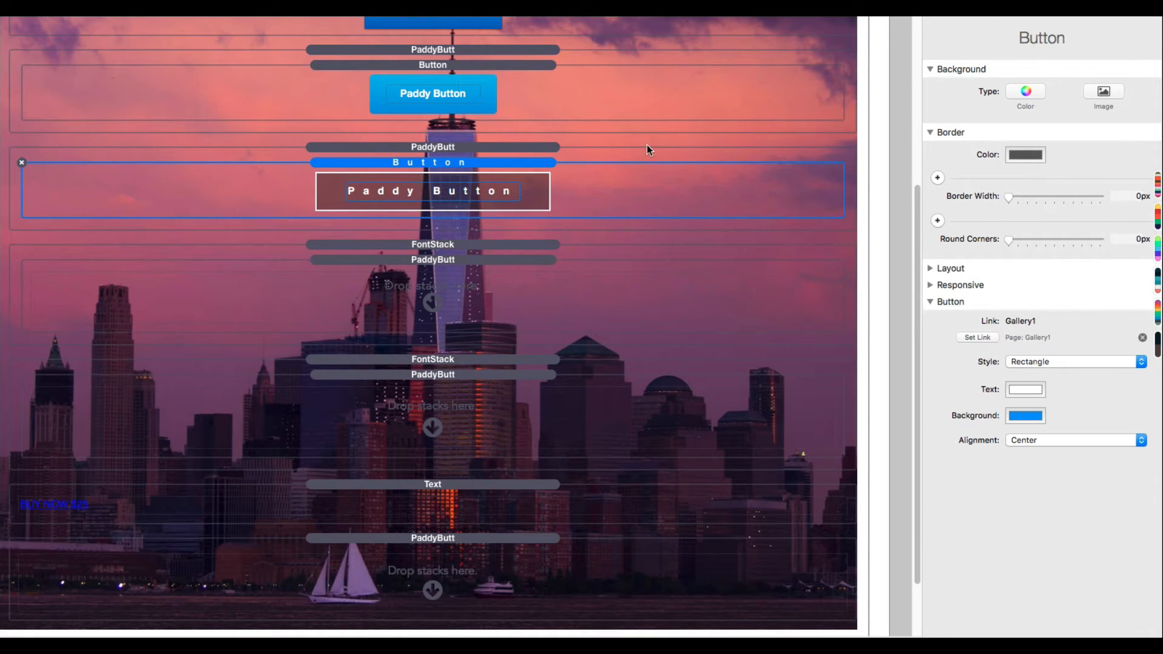
Step: Inspect the opacity of the second PaddyButt's normal bottom colour in the colour picker, and close the picker
click(453, 148)
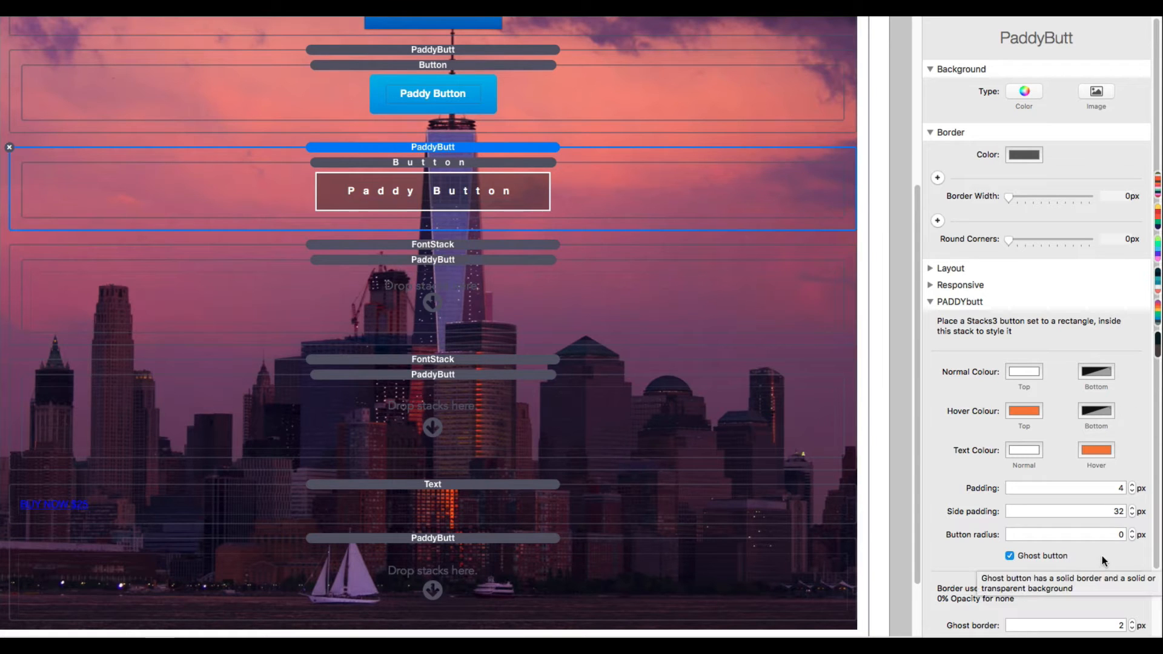
click(1104, 372)
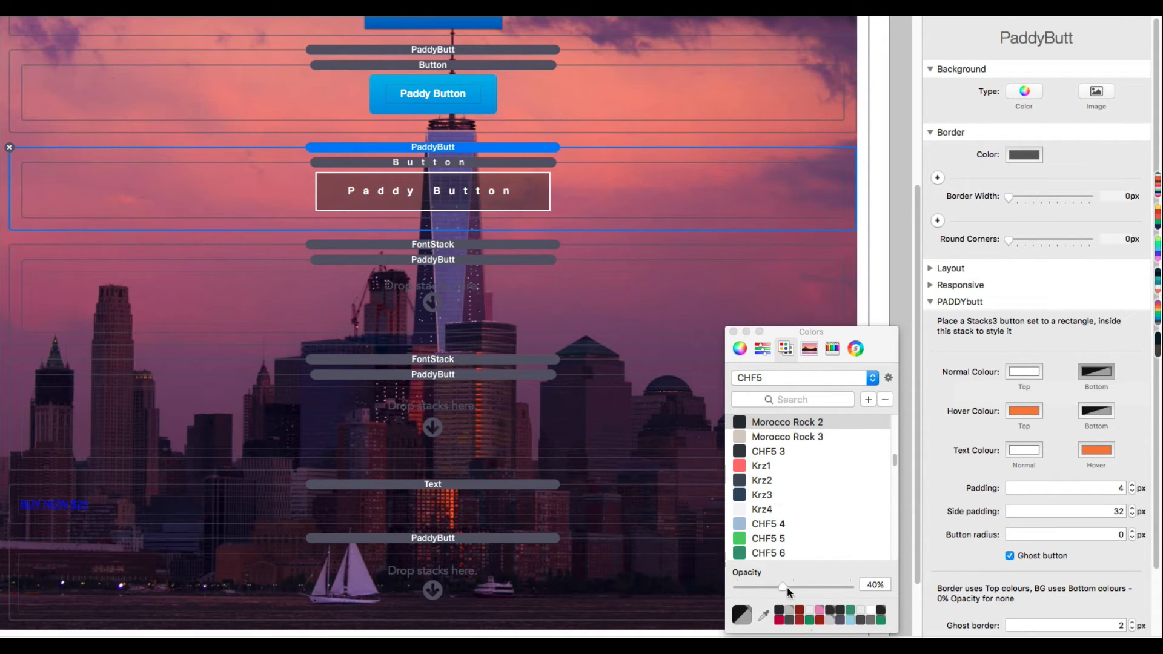
mouse_move(783, 587)
mouse_down()
mouse_move(733, 588)
mouse_move(870, 585)
mouse_move(783, 587)
mouse_up()
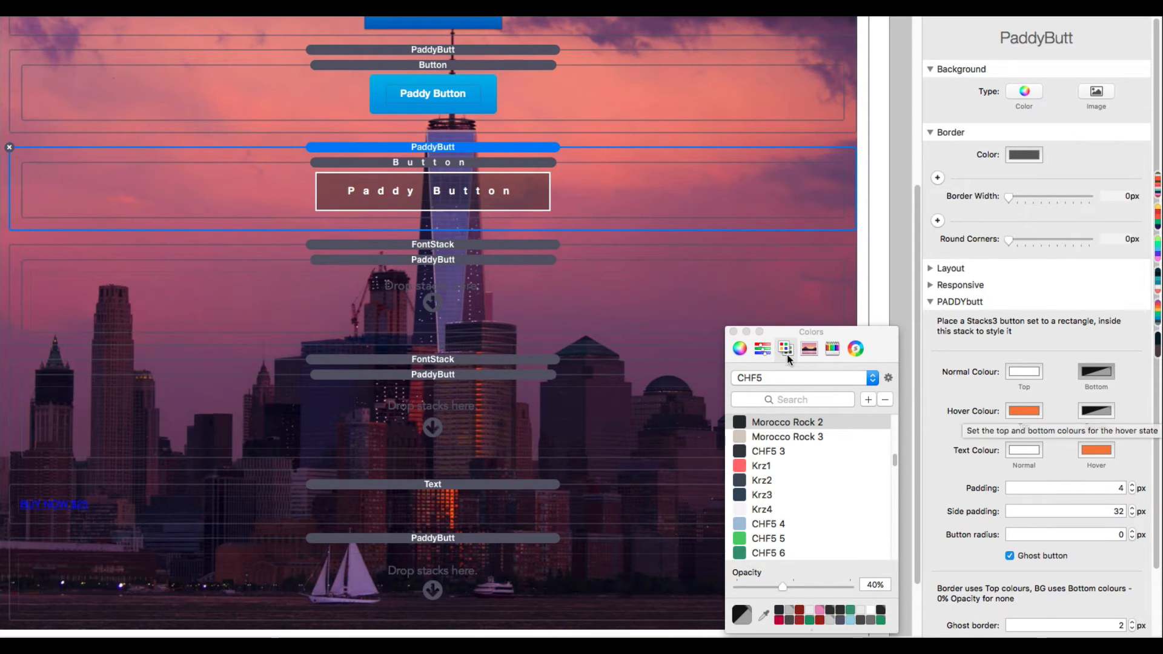
click(734, 333)
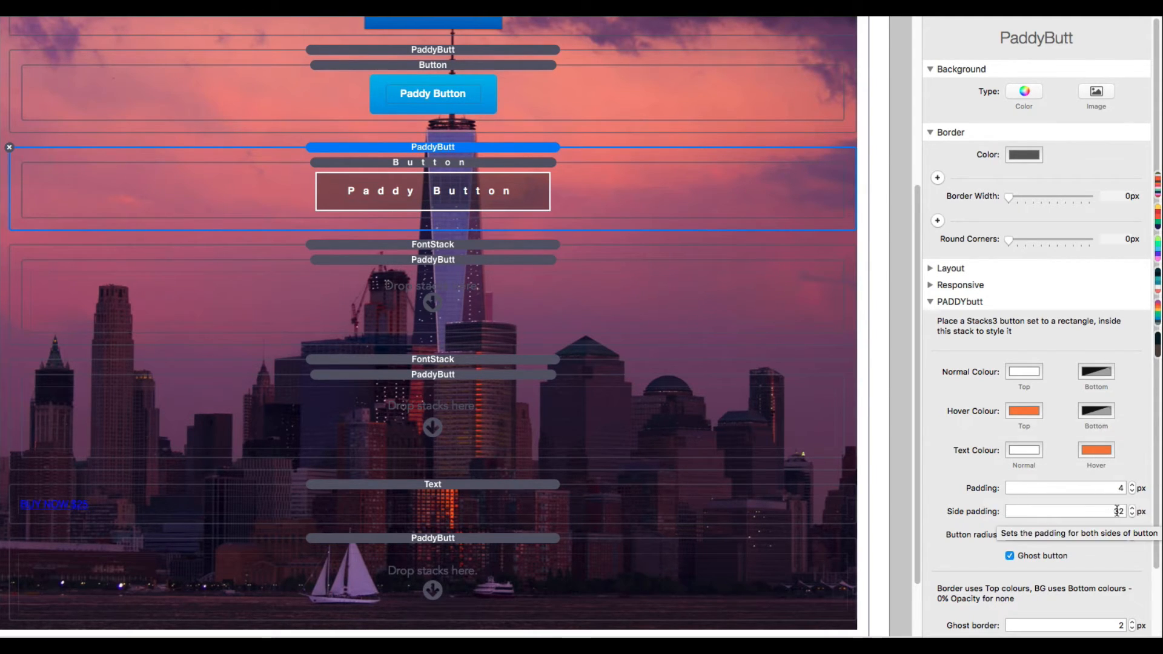
Step: Turn the Ghost button option off and on again for the second PaddyButt to compare both styles
scroll(1129, 413, down, 3)
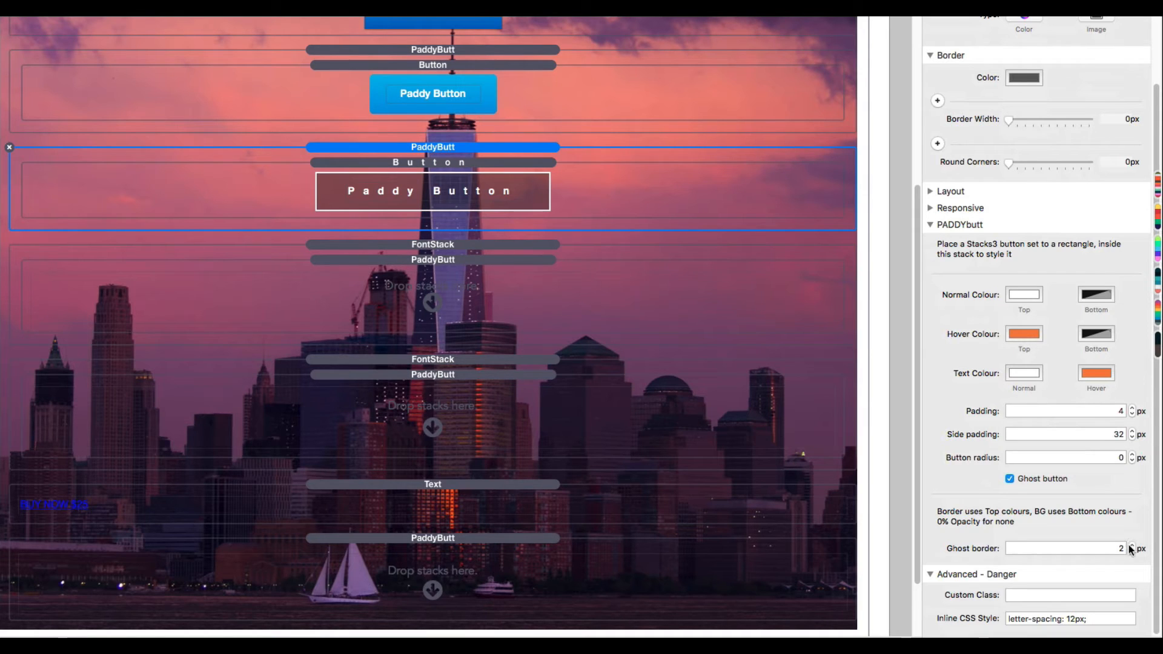
click(1009, 479)
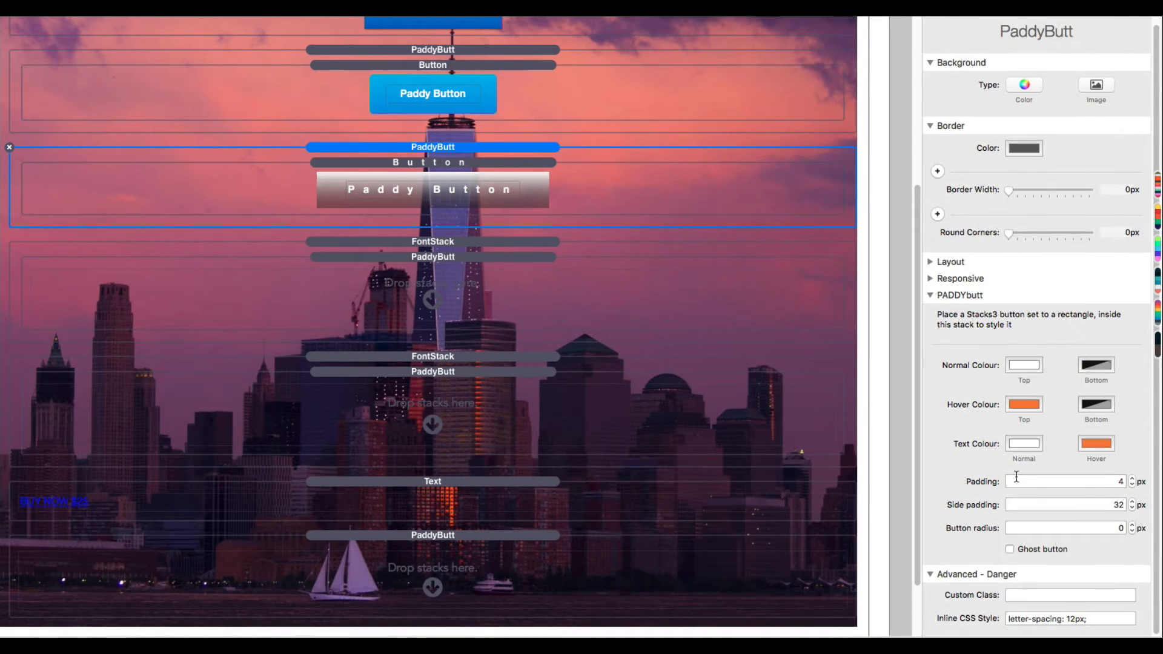
click(1013, 548)
Step: Review the second PaddyButt's ghost border and inline CSS settings, and collapse the Advanced - Danger section
scroll(1114, 558, down, 3)
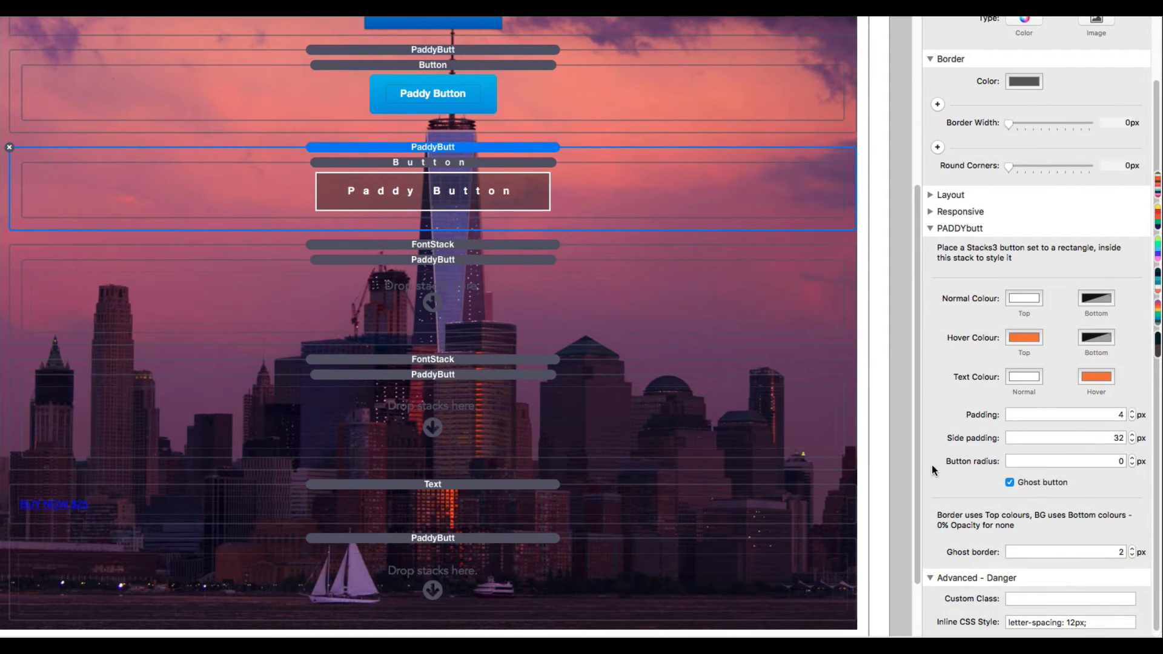
scroll(933, 465, down, 1)
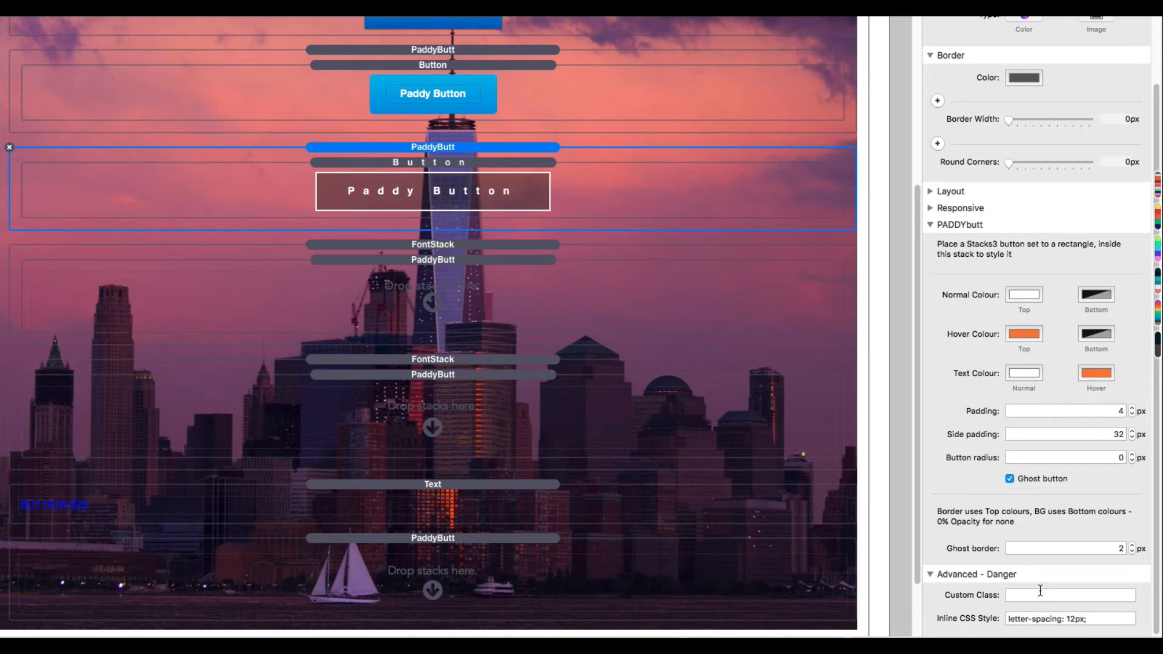
click(930, 574)
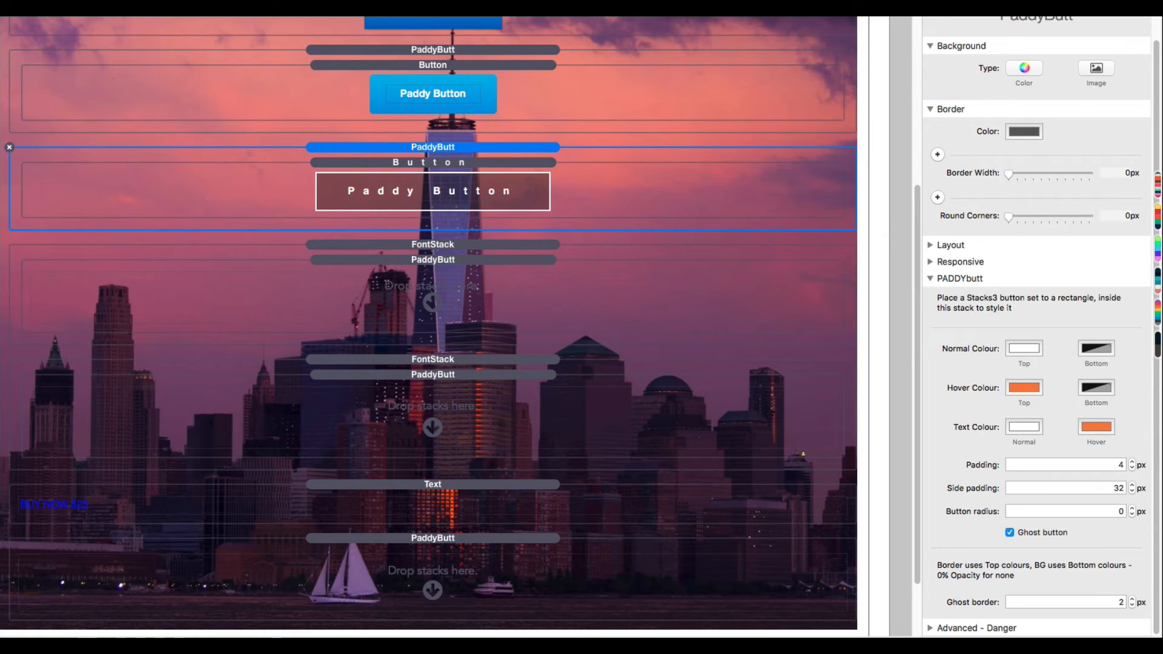
Step: Preview the page to check the two restyled PaddyButt buttons, and return to editing
click(515, 8)
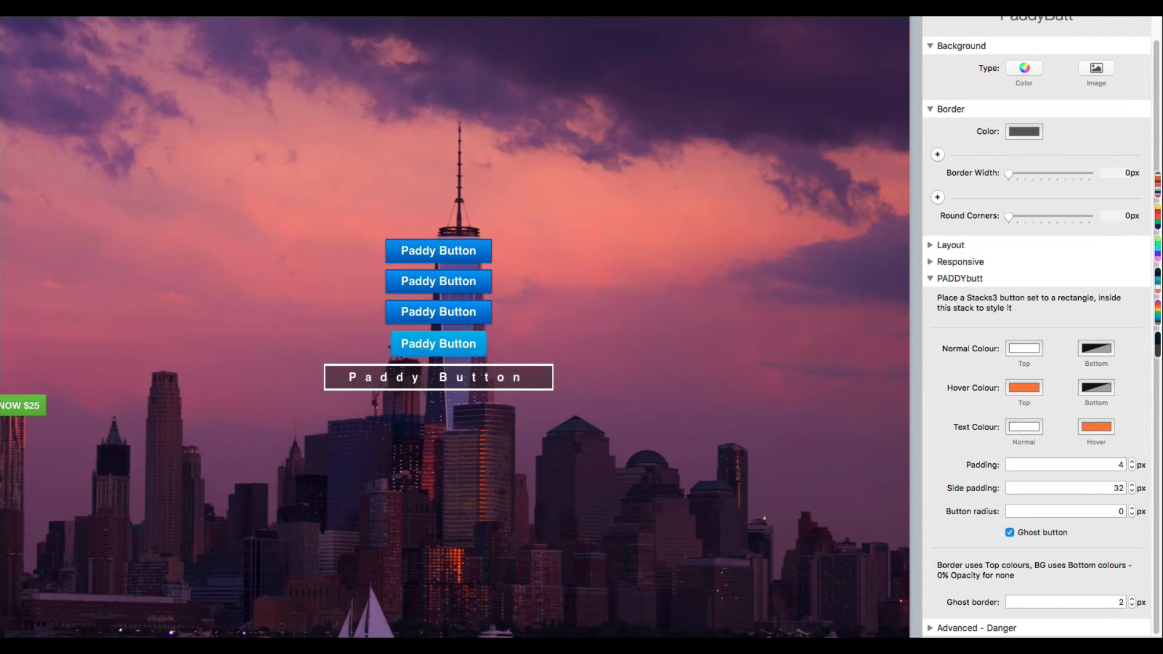
key(super+r)
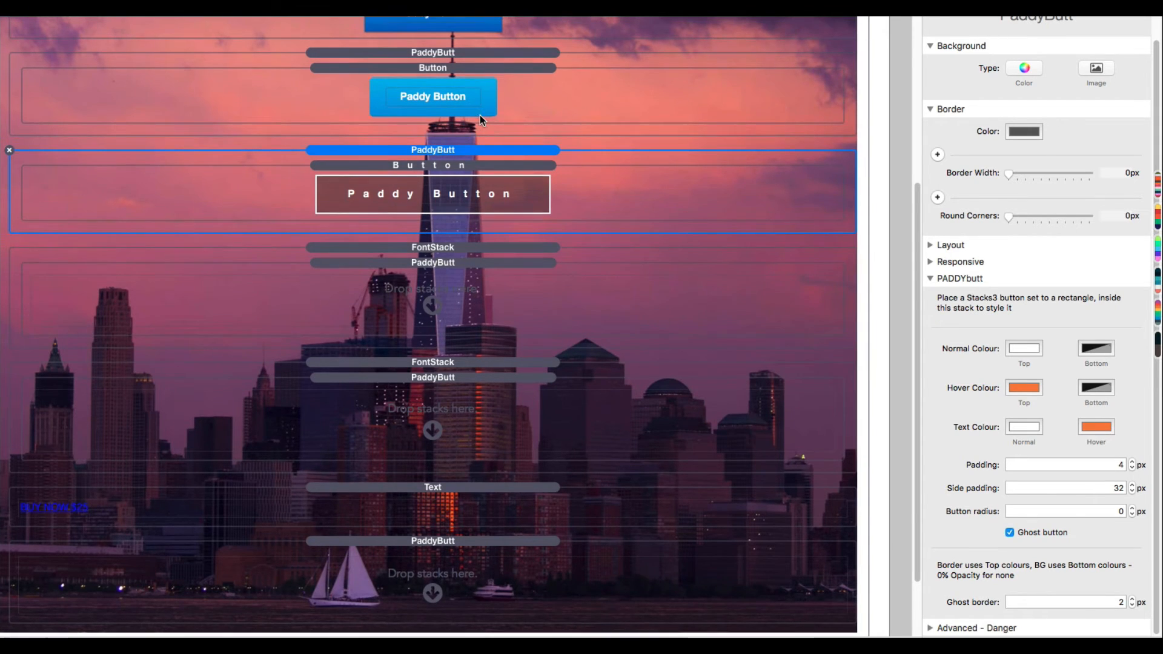
Step: Move the two lowest unstyled Button stacks into the empty PaddyButt stacks inside the two FontStacks, one in each
scroll(480, 115, up, 3)
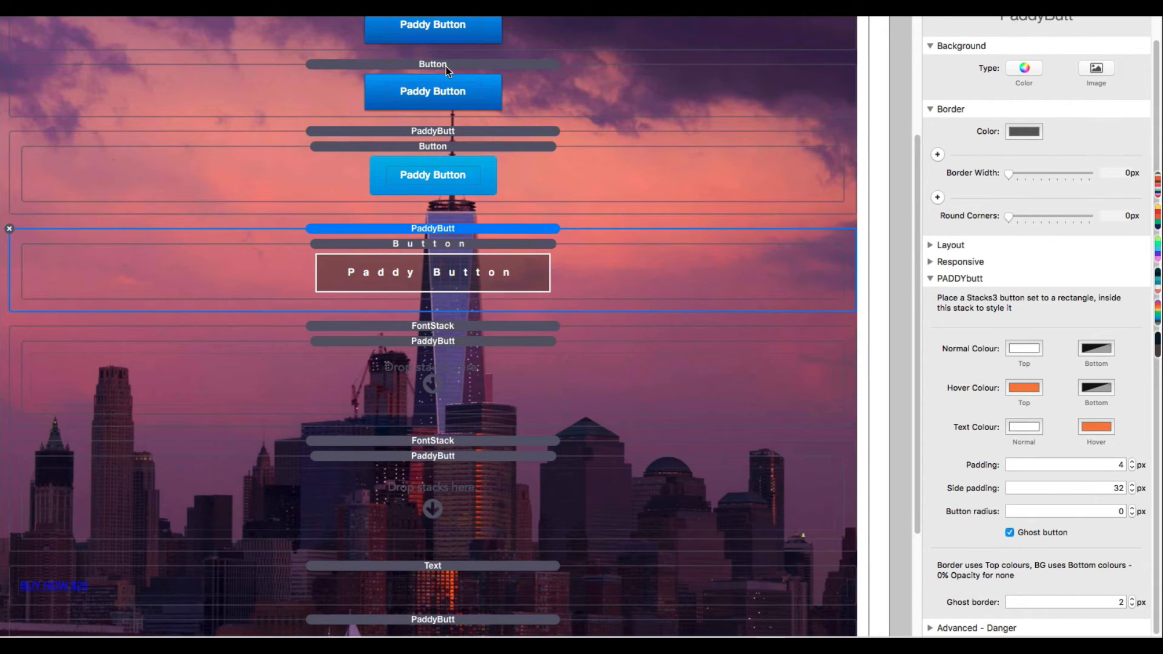
click(446, 65)
drag(466, 147, 652, 323)
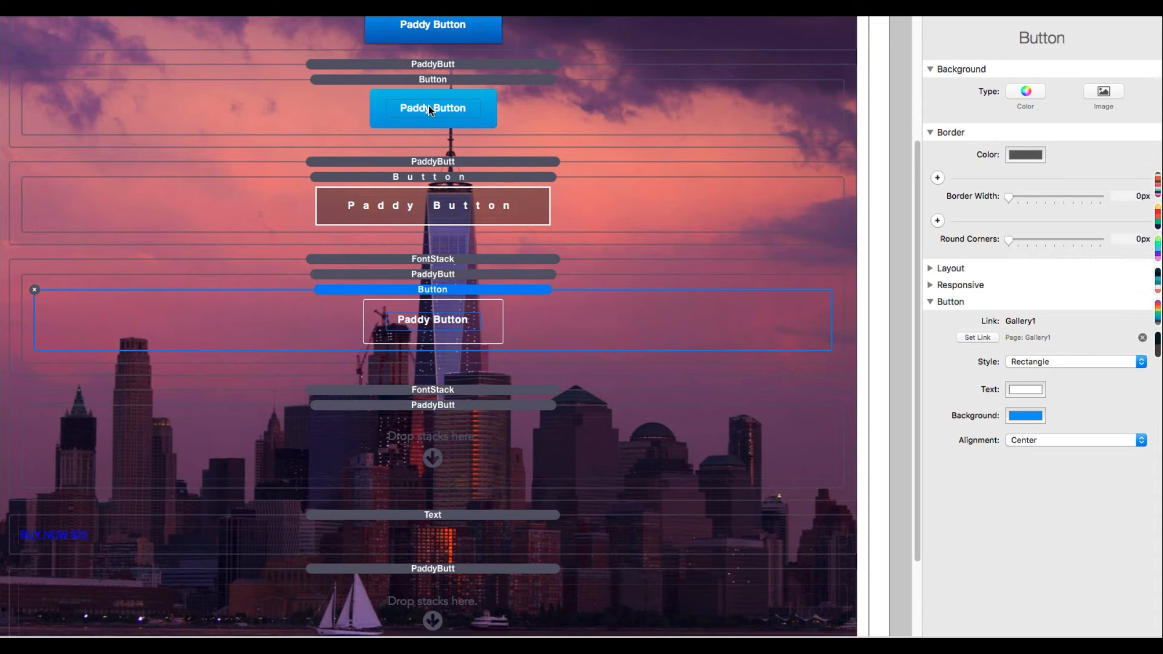
scroll(508, 168, up, 3)
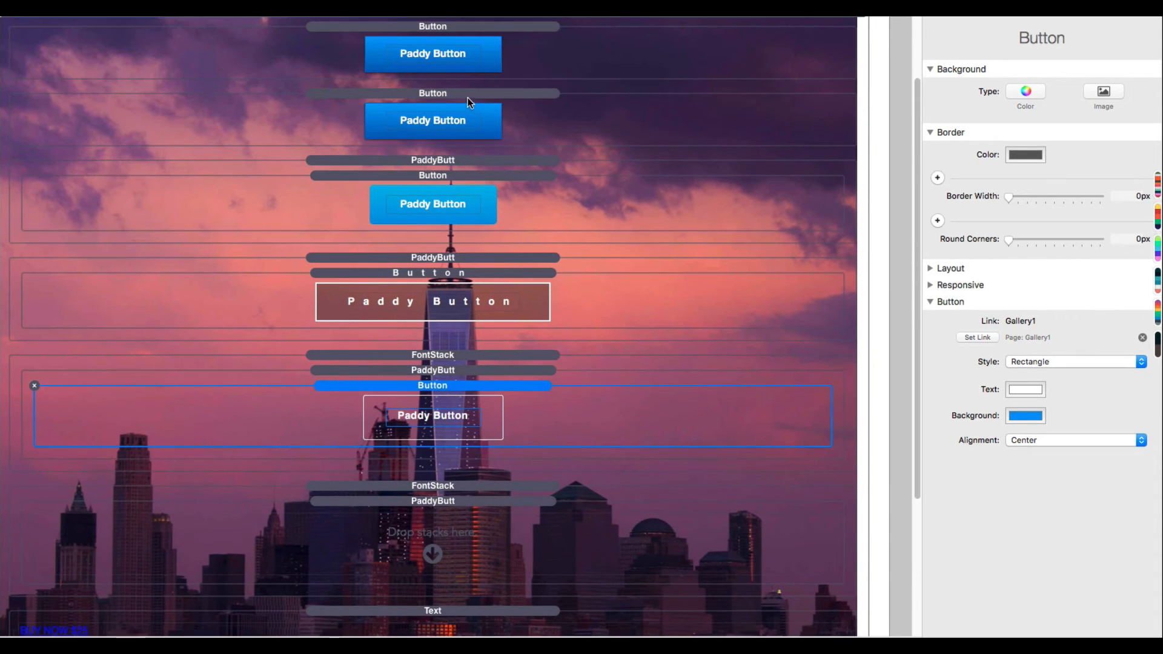
drag(464, 92, 480, 513)
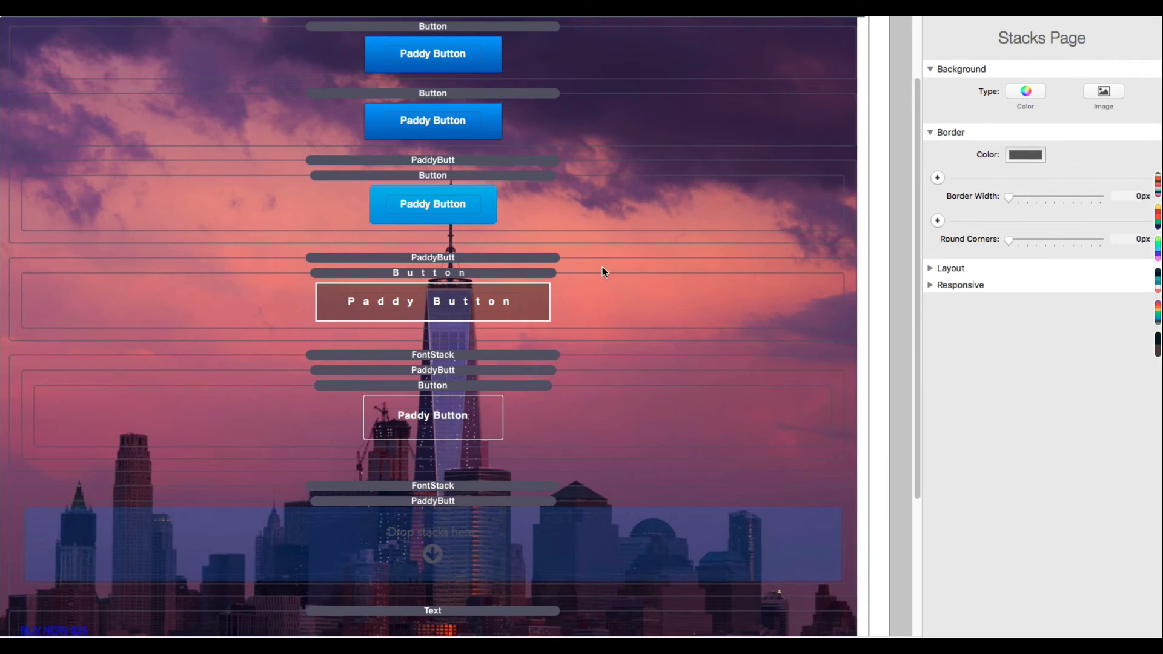
scroll(621, 274, down, 5)
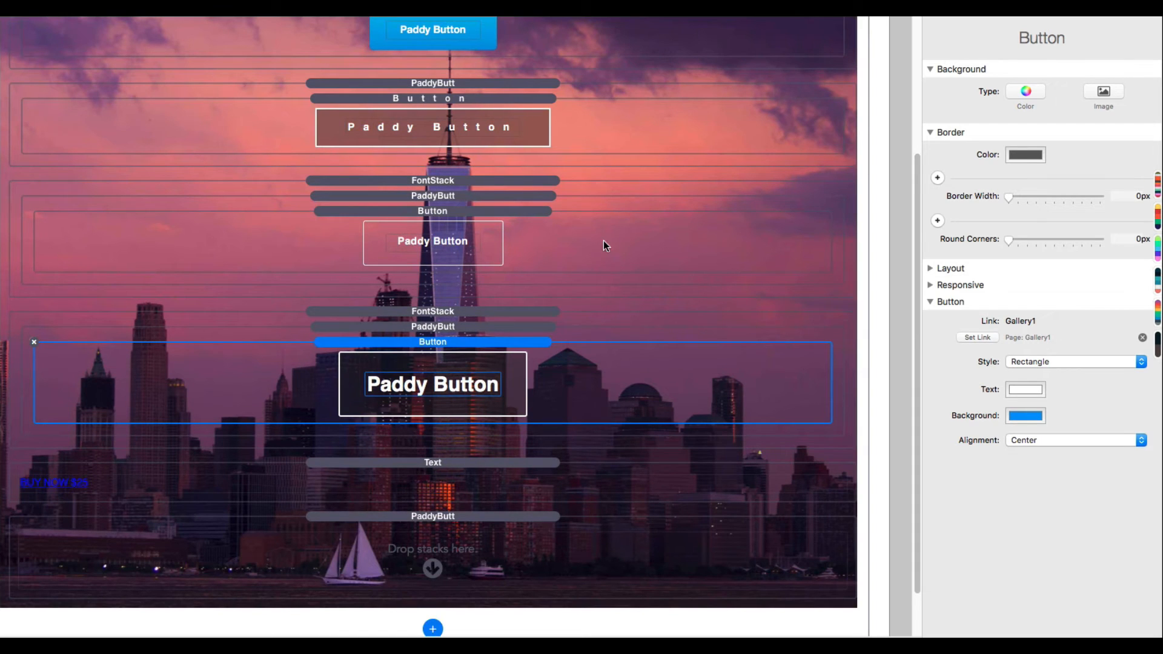
Step: Review the font settings of the upper FontStack and the styling options of its nested PaddyButt
click(460, 180)
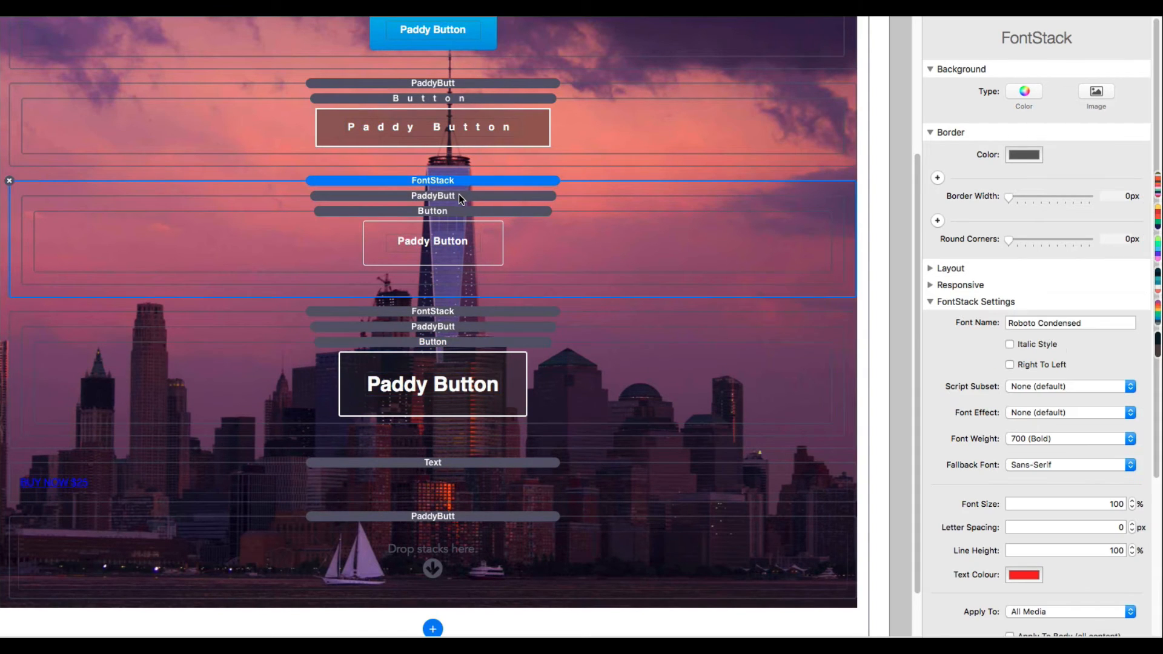
click(457, 196)
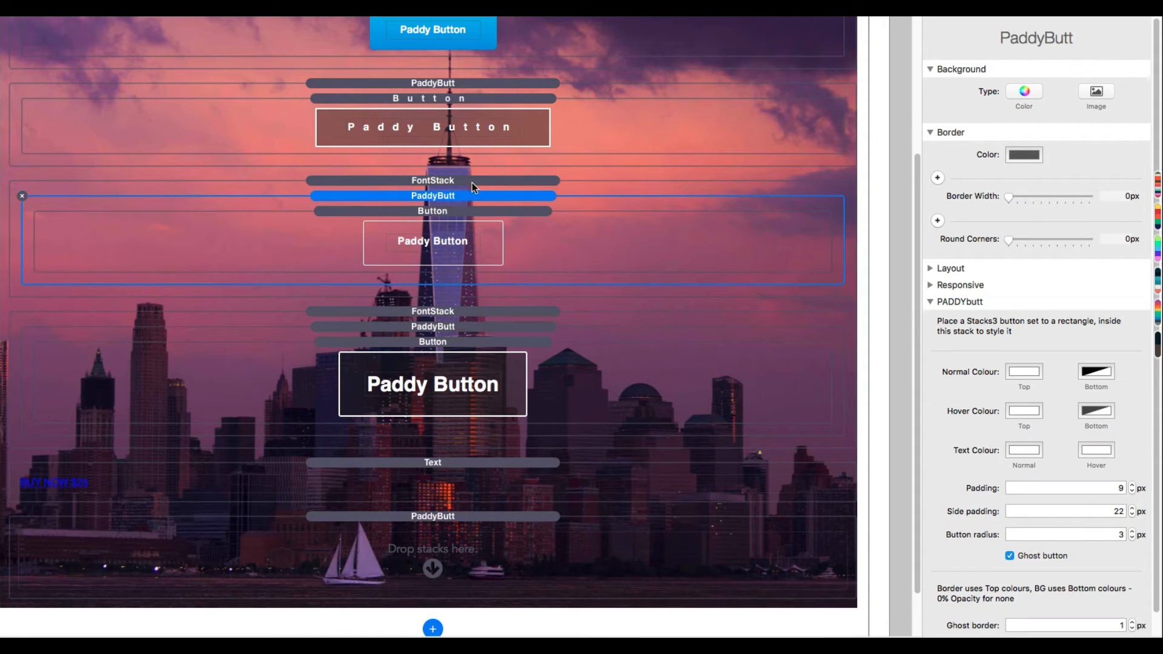
click(472, 180)
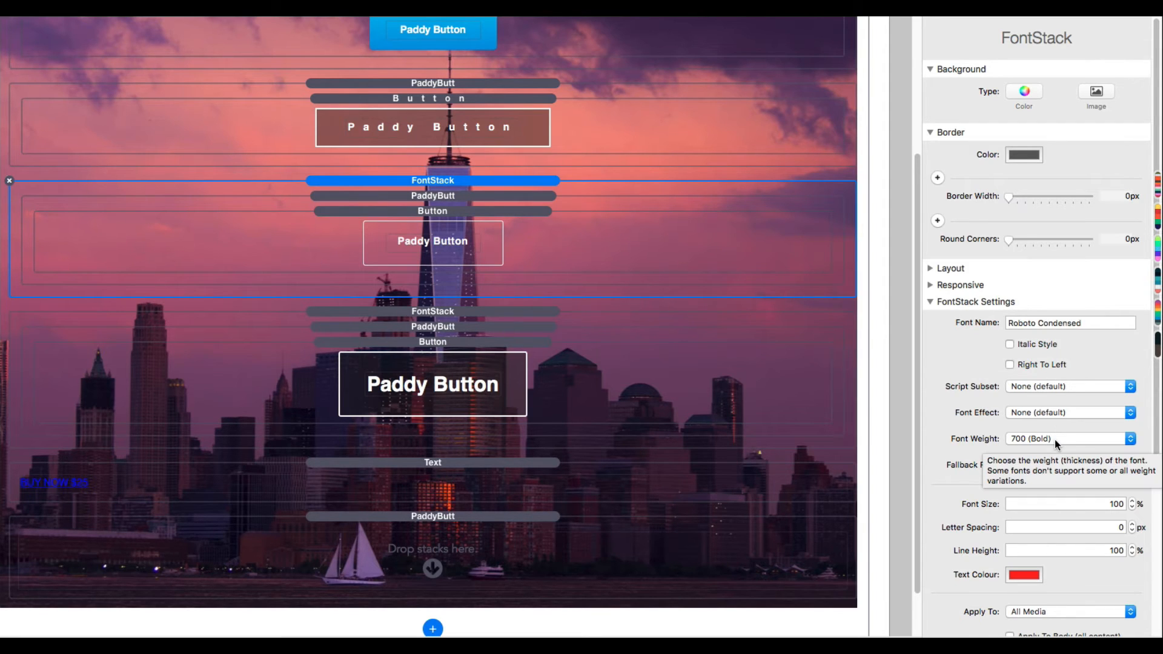
scroll(1005, 454, down, 2)
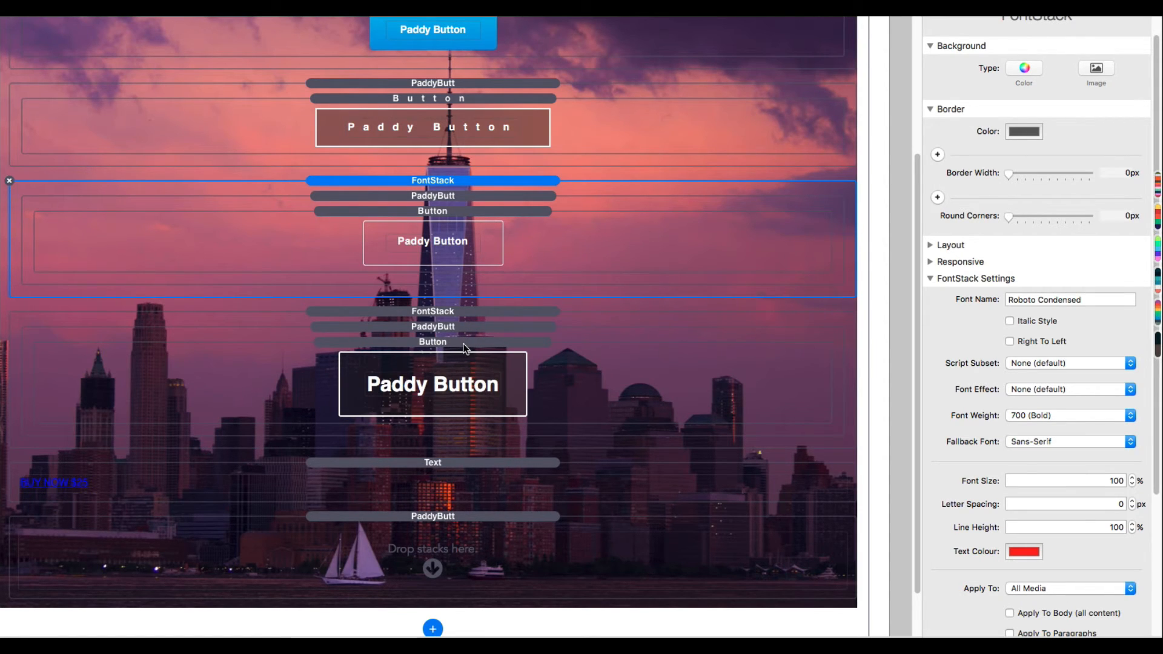
Step: Review the settings of the lower FontStack and its nested PaddyButt, and preview the fonts on the page
click(726, 350)
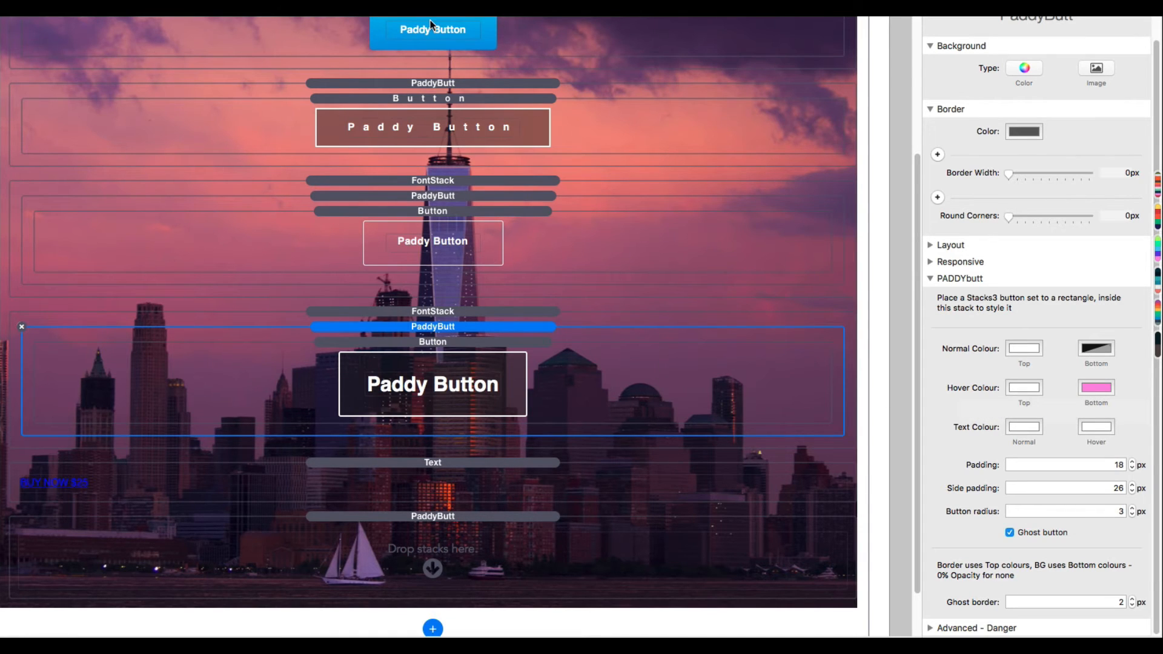
click(514, 311)
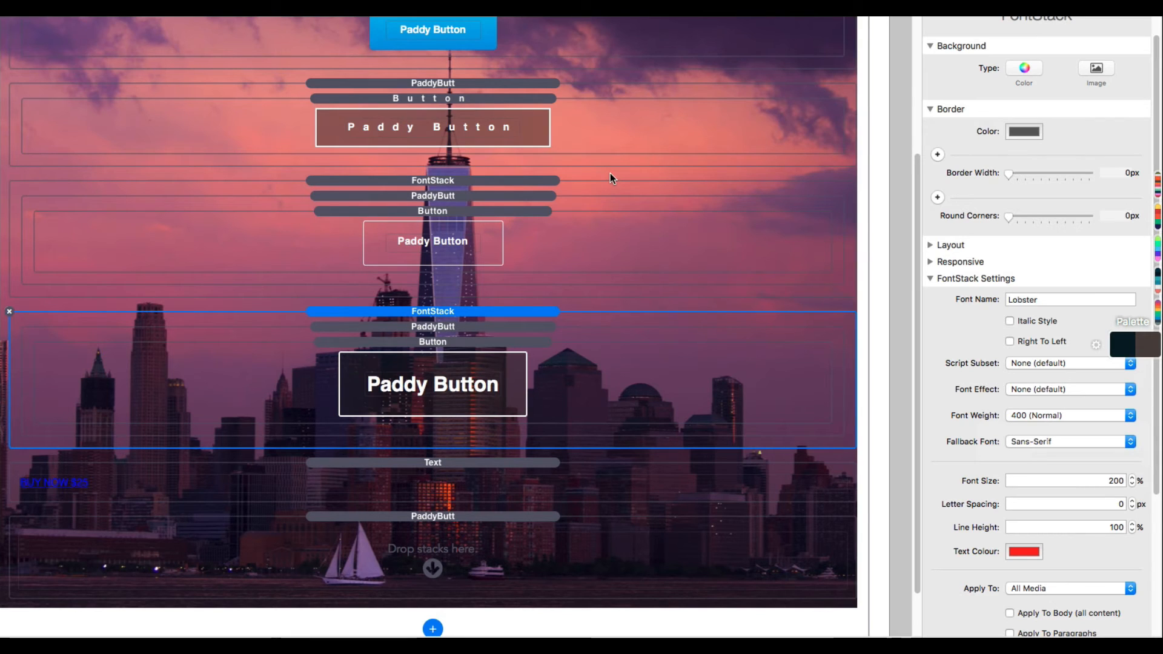
key(super+r)
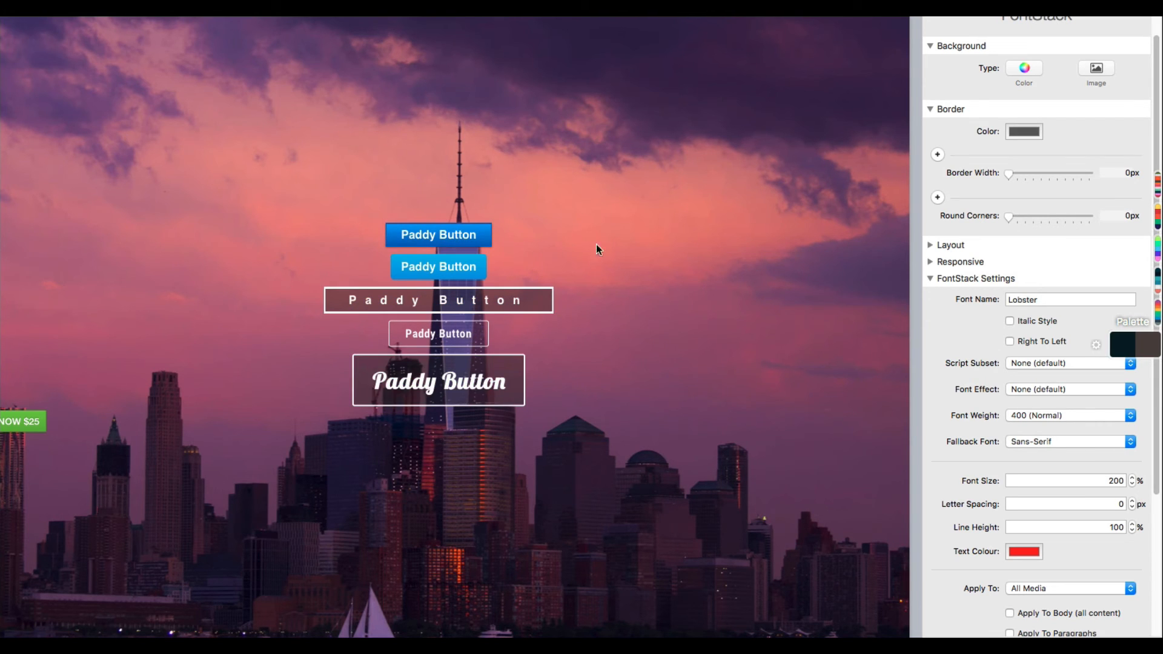
key(super+r)
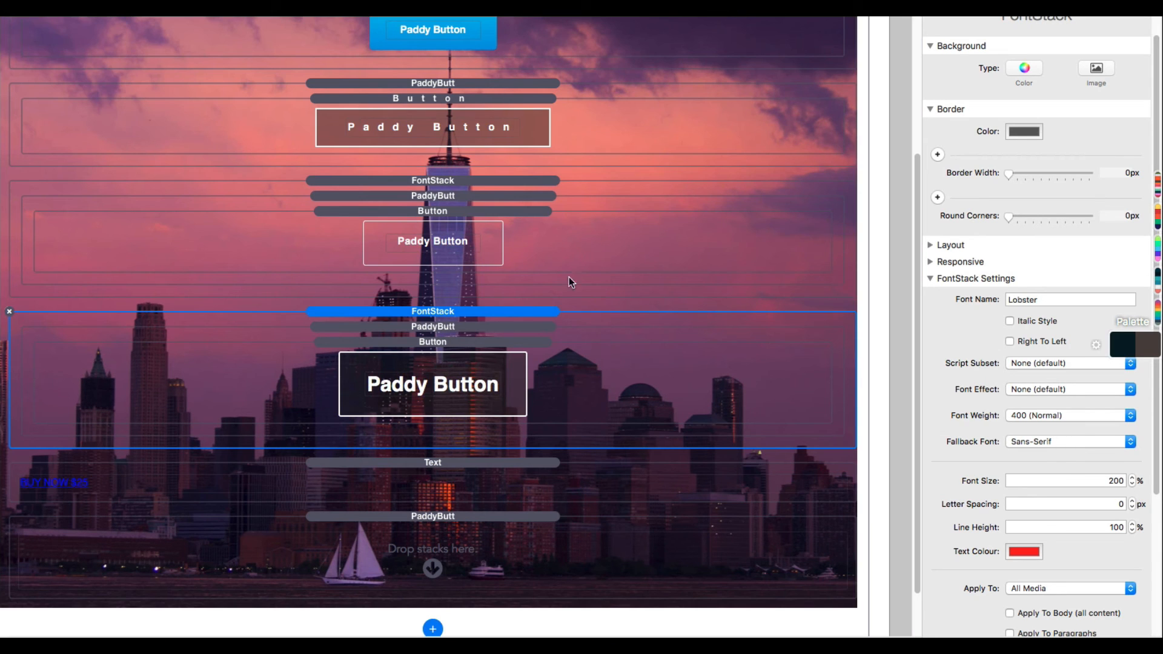
Step: Insert <i class='fa fa-diamond fa-lg'></i> between the two words of the letter-spaced ghost button's label, and preview the page
double_click(431, 128)
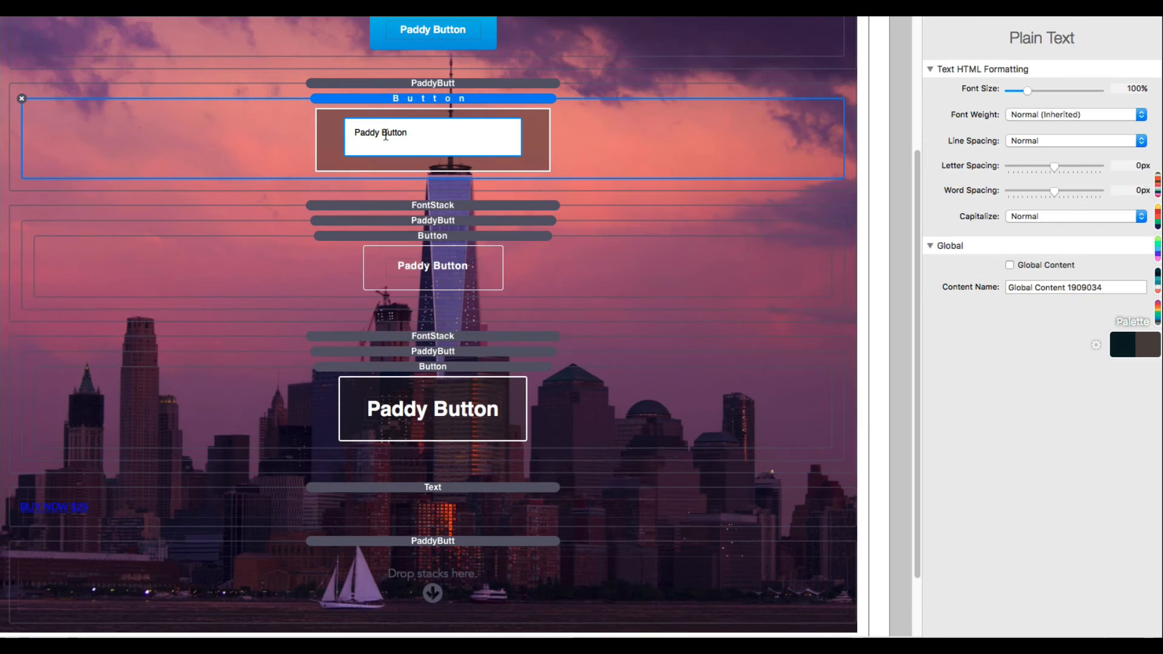
text(<i class='fa fa-diamond fa-lg'></i>)
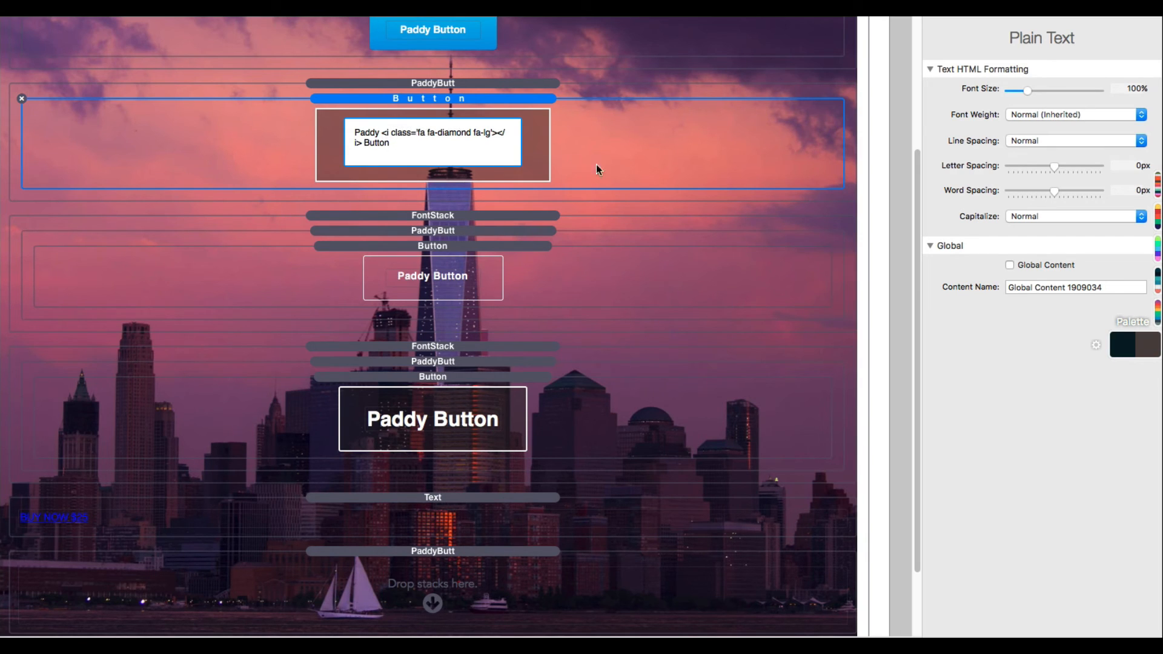
click(634, 169)
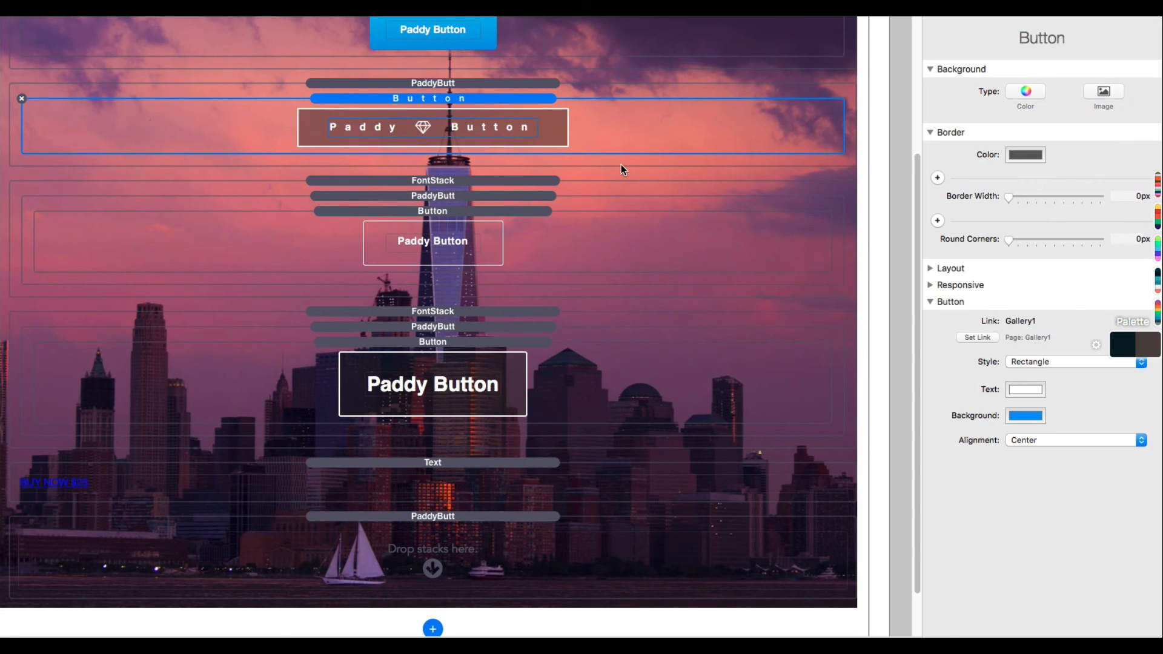
key(super+r)
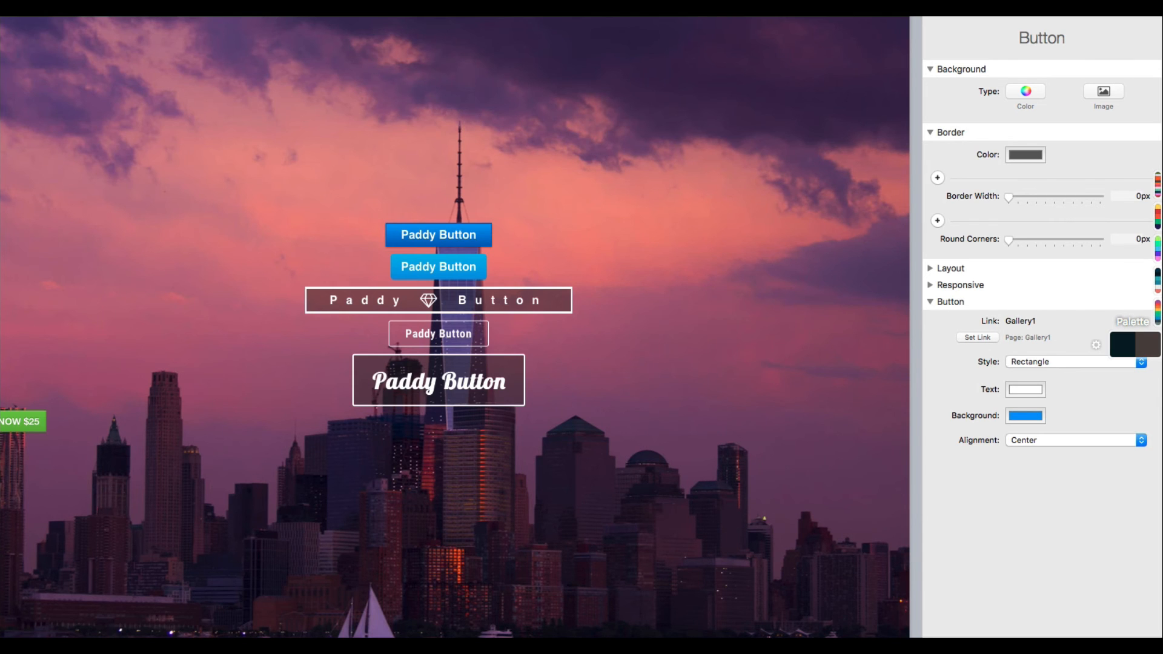
key(super+r)
Step: Inspect the HTML link code of the BUY NOW $25 Text stack with a colour background turned on, and remove that background
scroll(747, 285, down, 3)
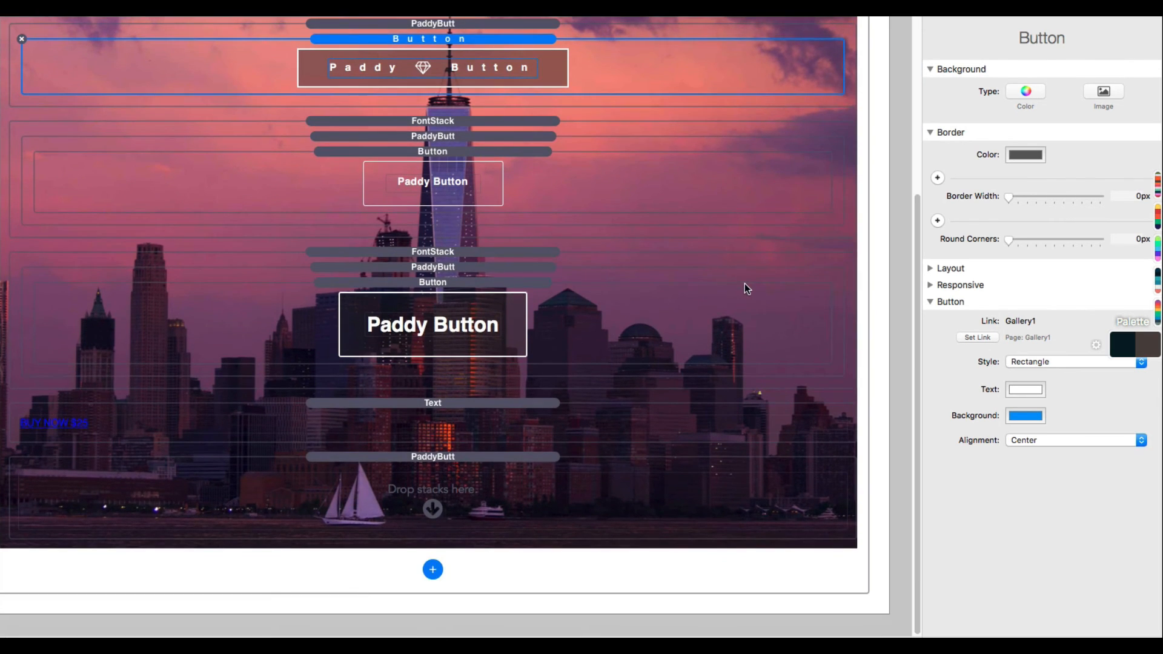
click(518, 404)
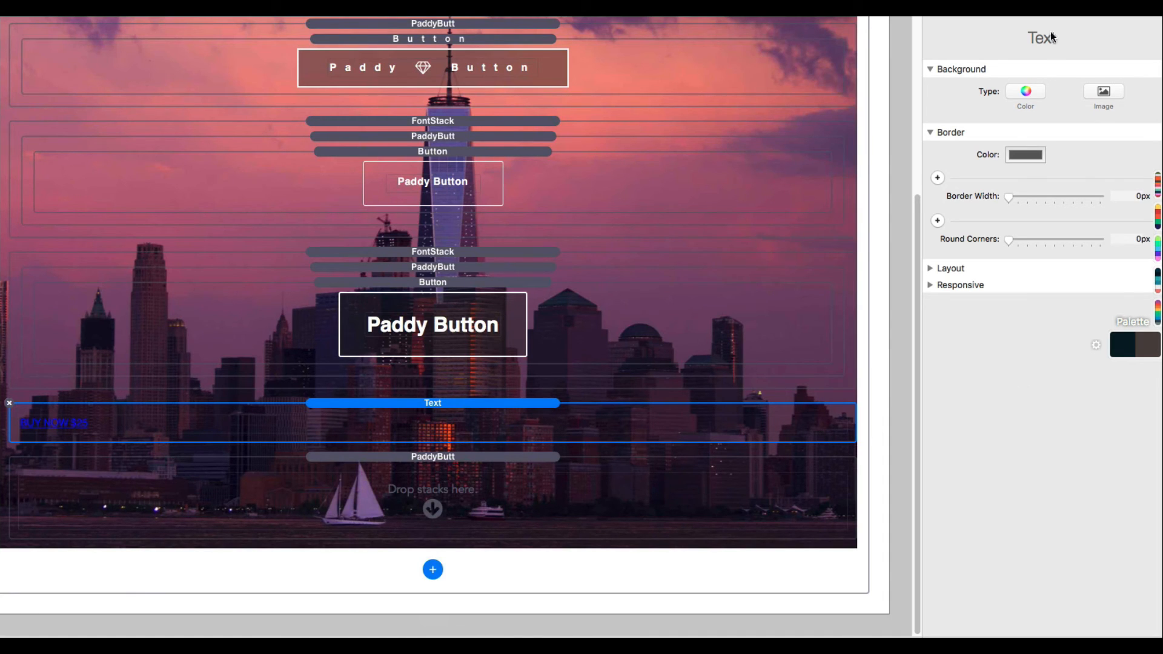
click(1013, 93)
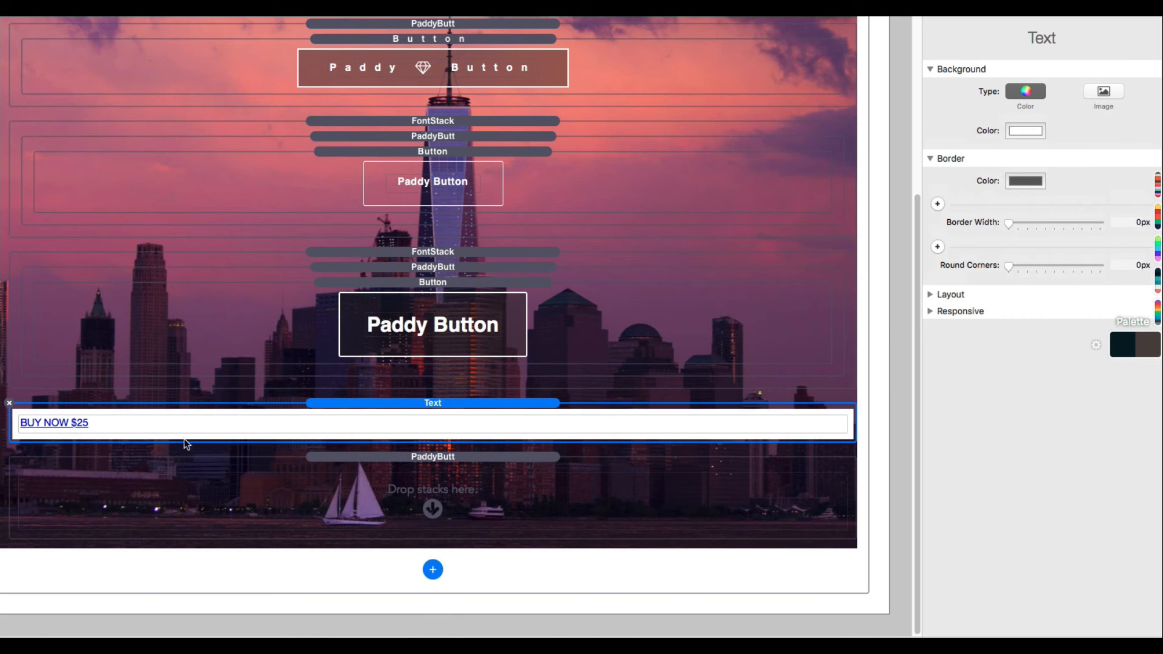
double_click(59, 424)
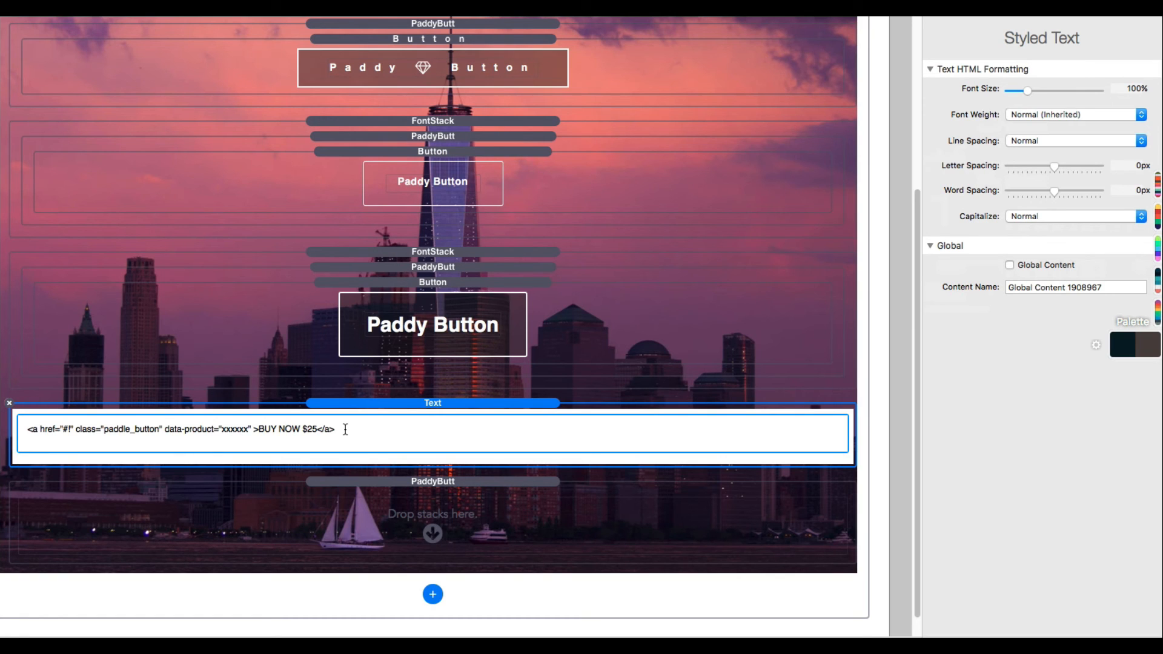
drag(337, 431, 24, 431)
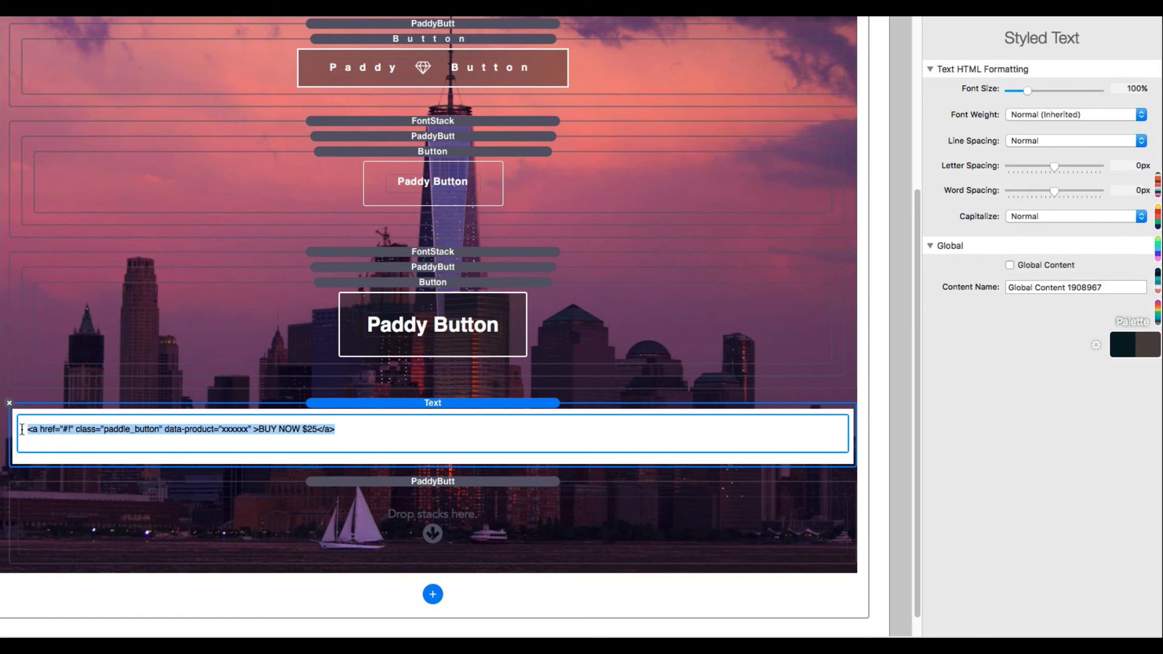
click(153, 437)
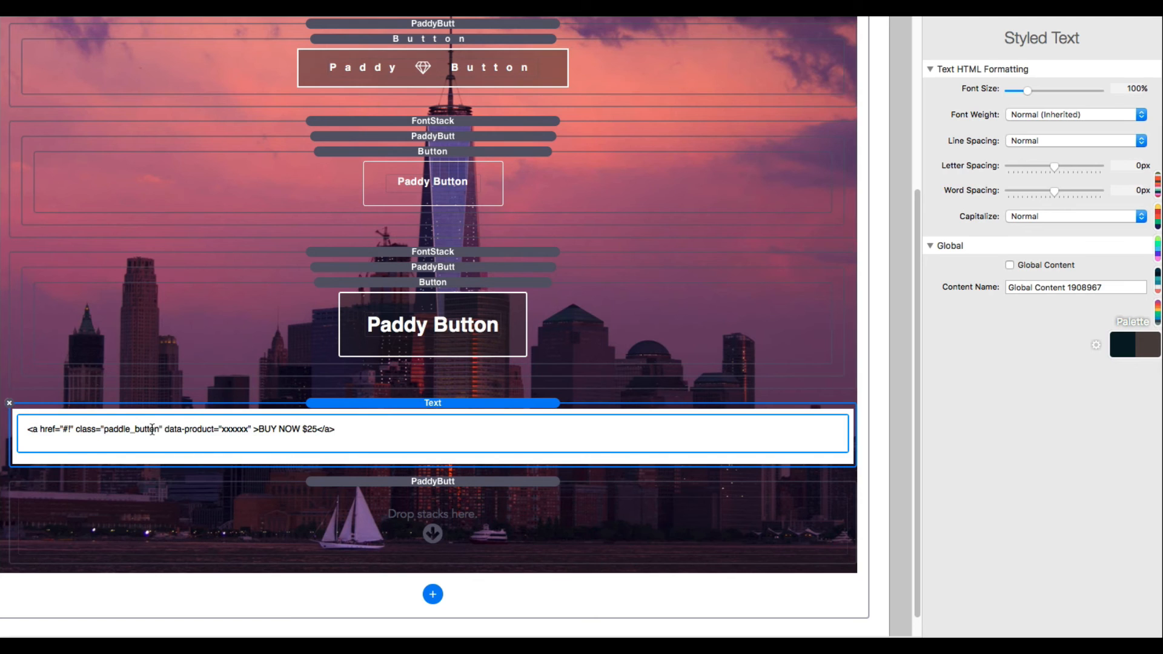
click(340, 404)
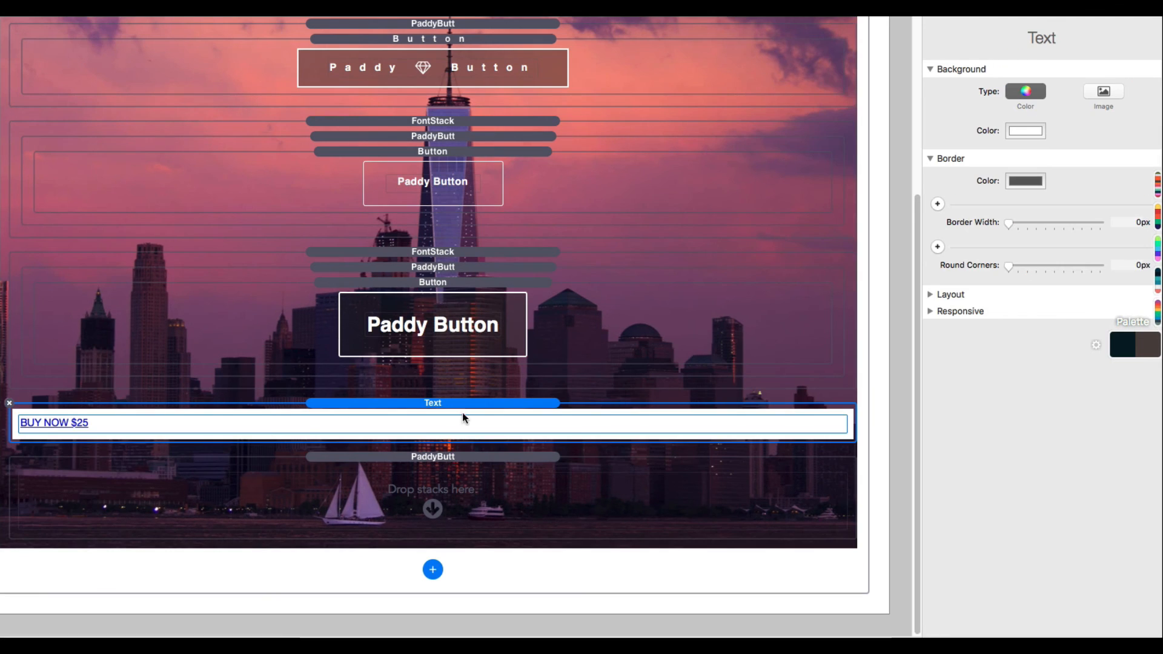
click(1024, 132)
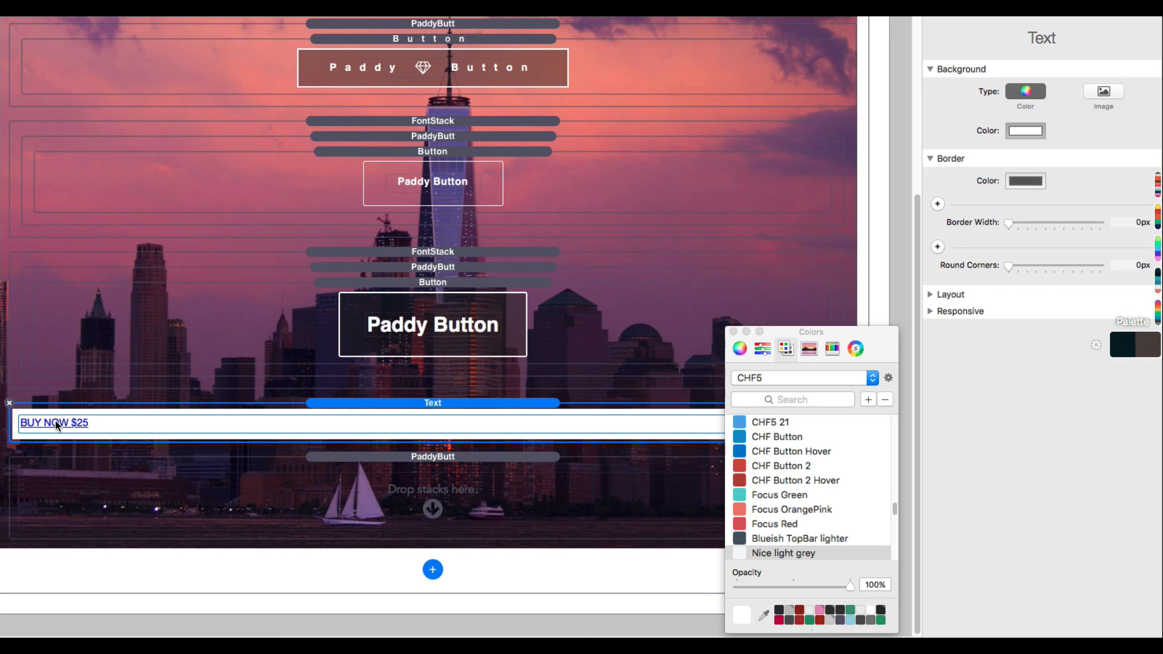
click(1028, 94)
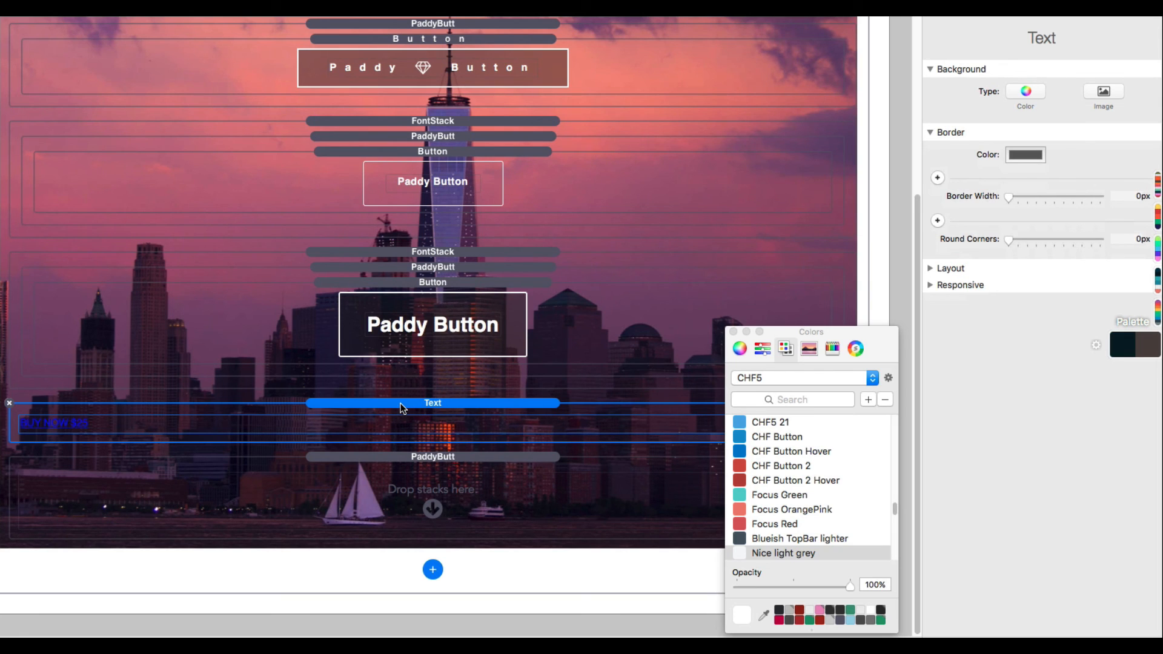
Step: Move the BUY NOW $25 Text stack into the last PaddyButt, and preview the page
drag(401, 408, 417, 477)
scroll(656, 253, up, 2)
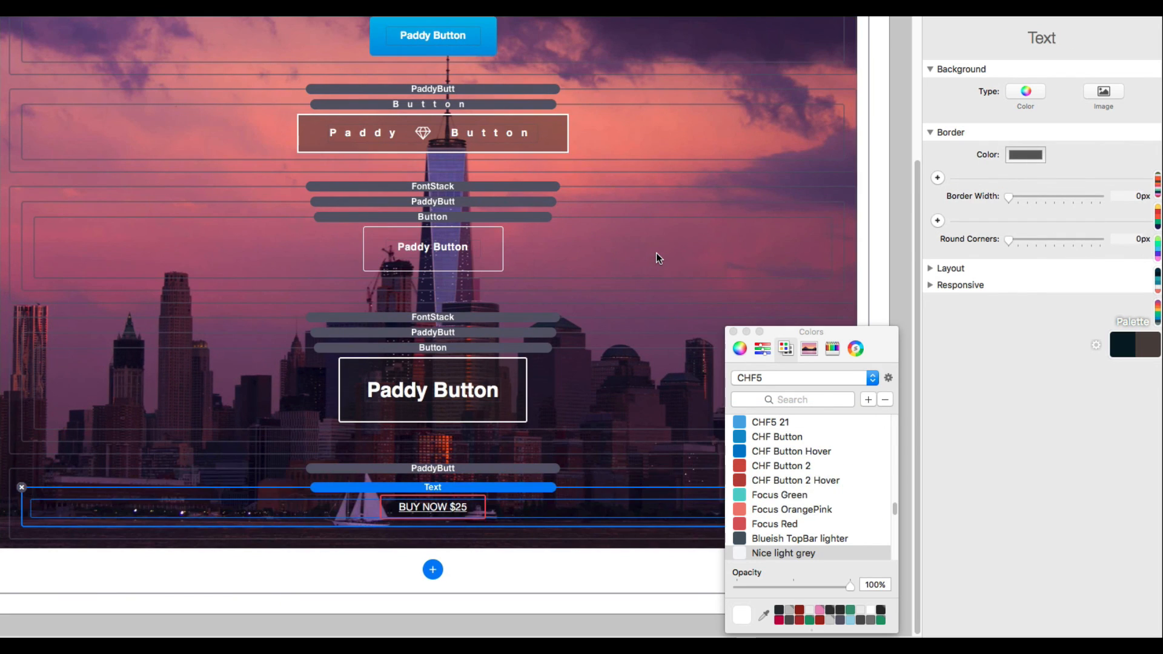
key(super+r)
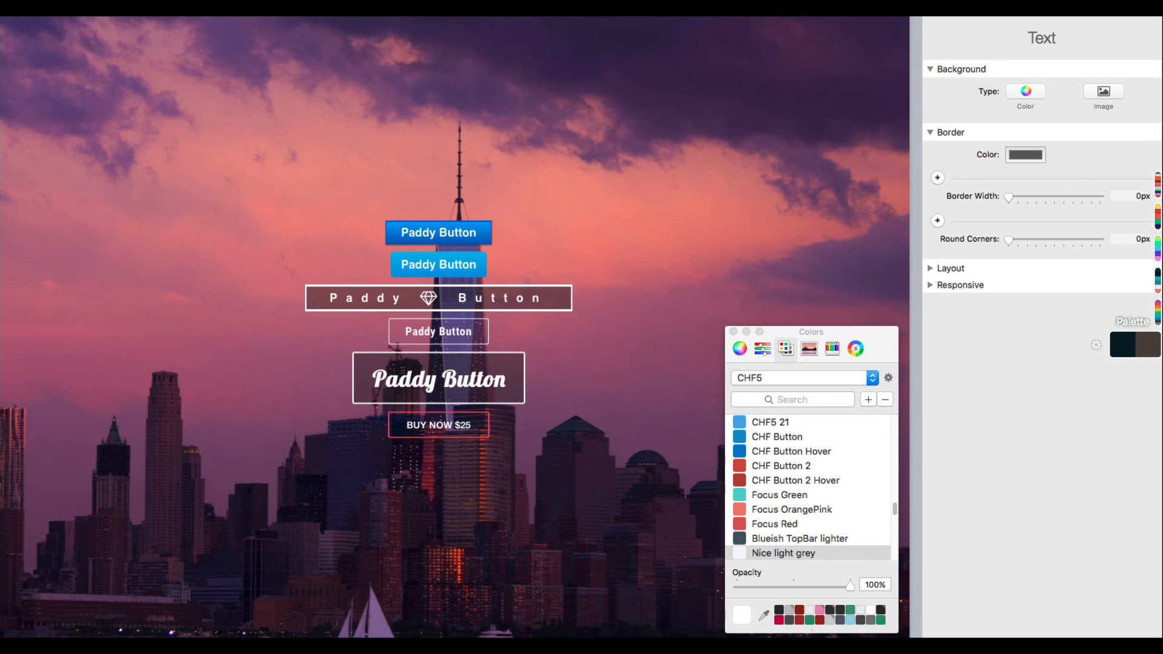
key(super+r)
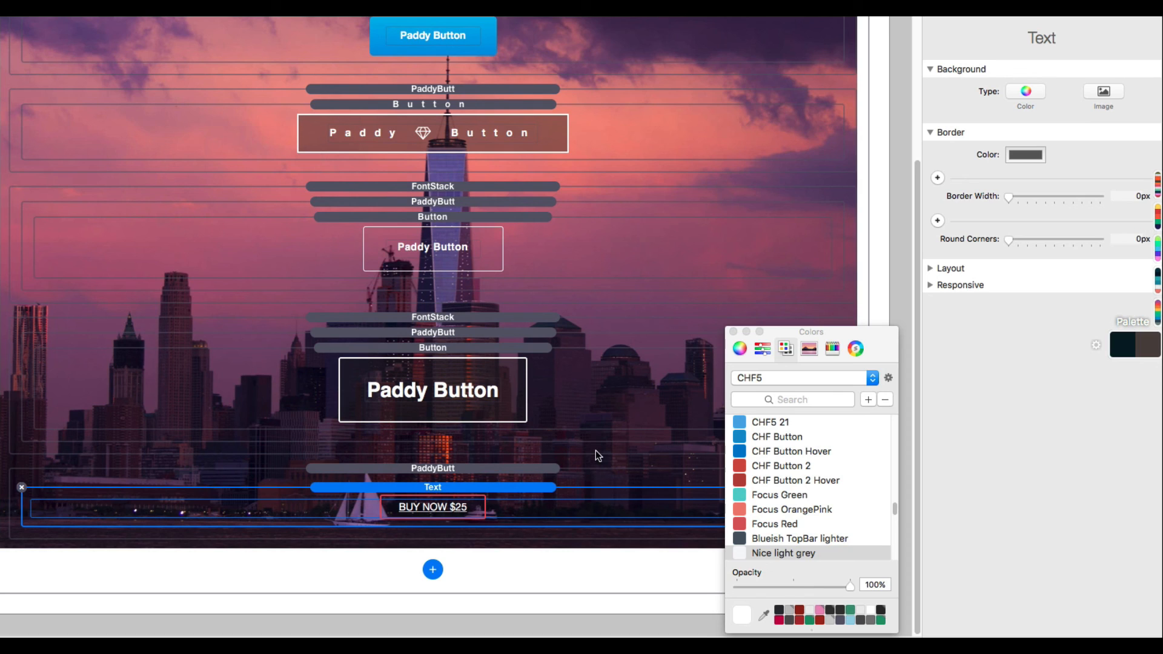
Step: Review the lower FontStack's settings and look over all the button stacks on the page
click(524, 318)
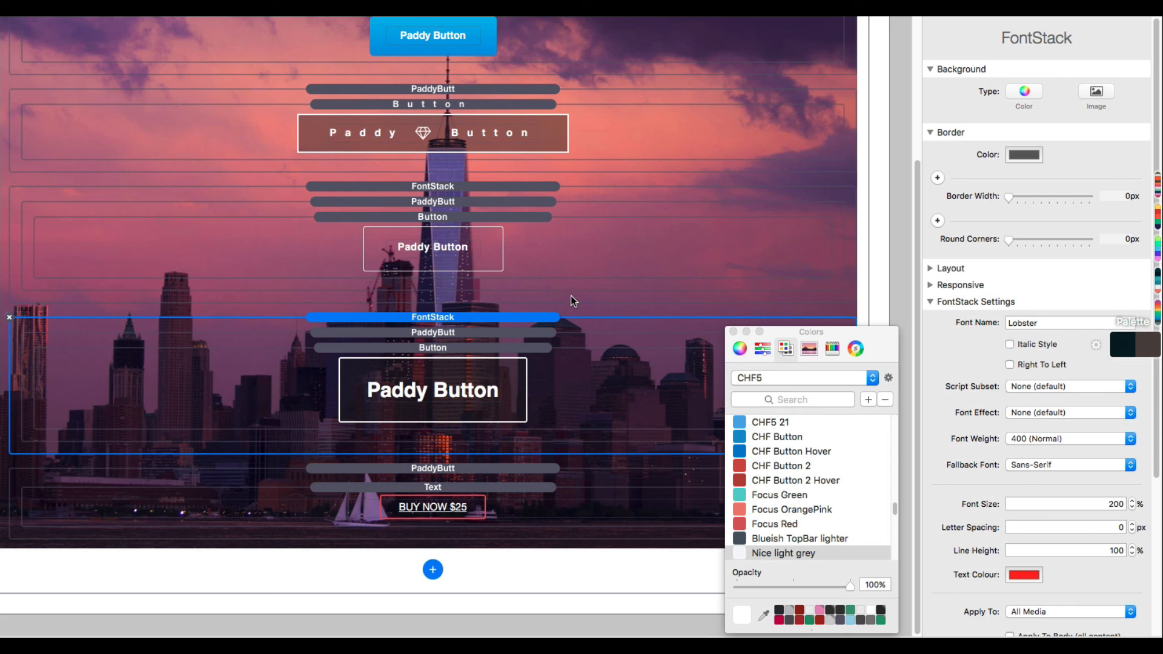
scroll(300, 227, up, 5)
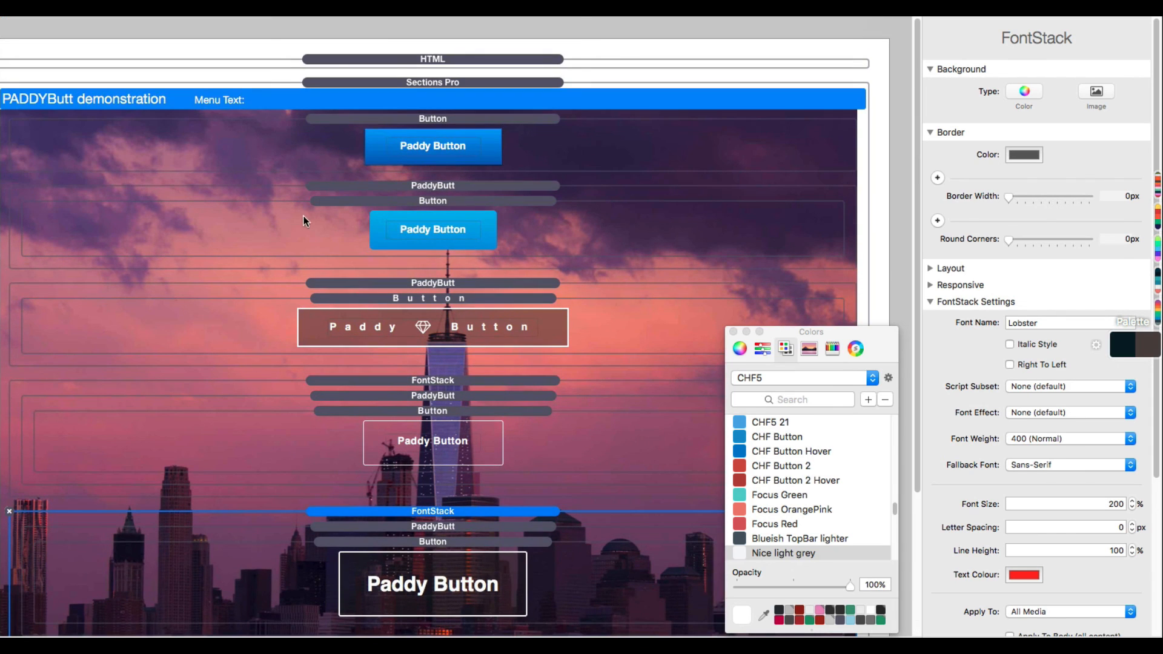
scroll(595, 391, down, 2)
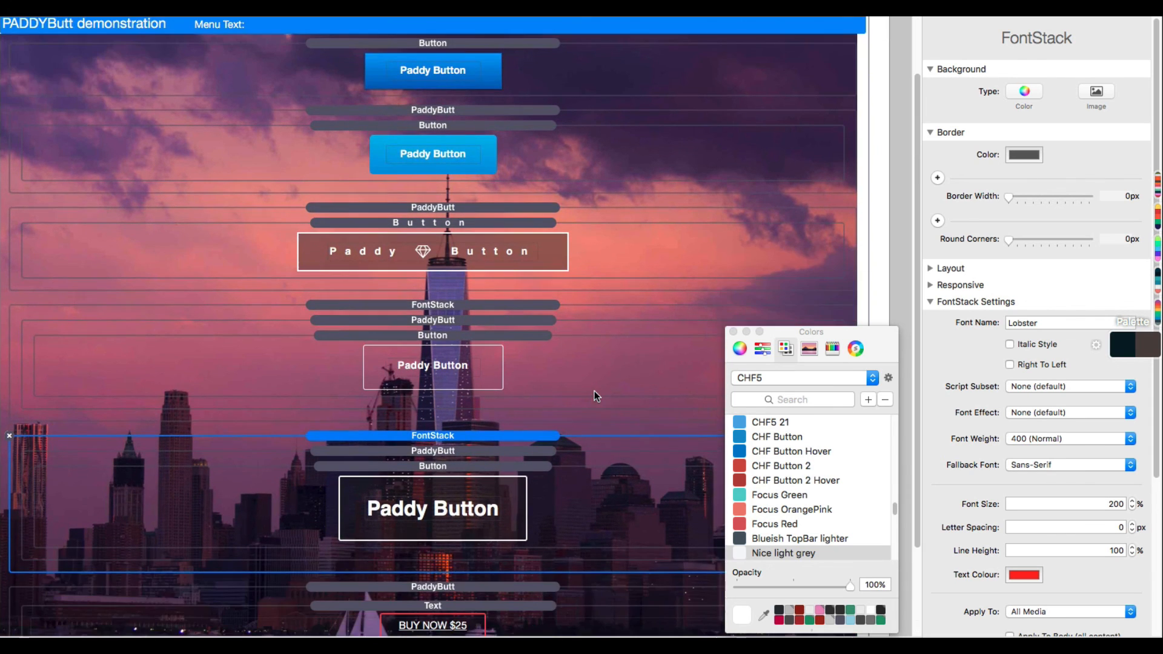
scroll(595, 390, down, 3)
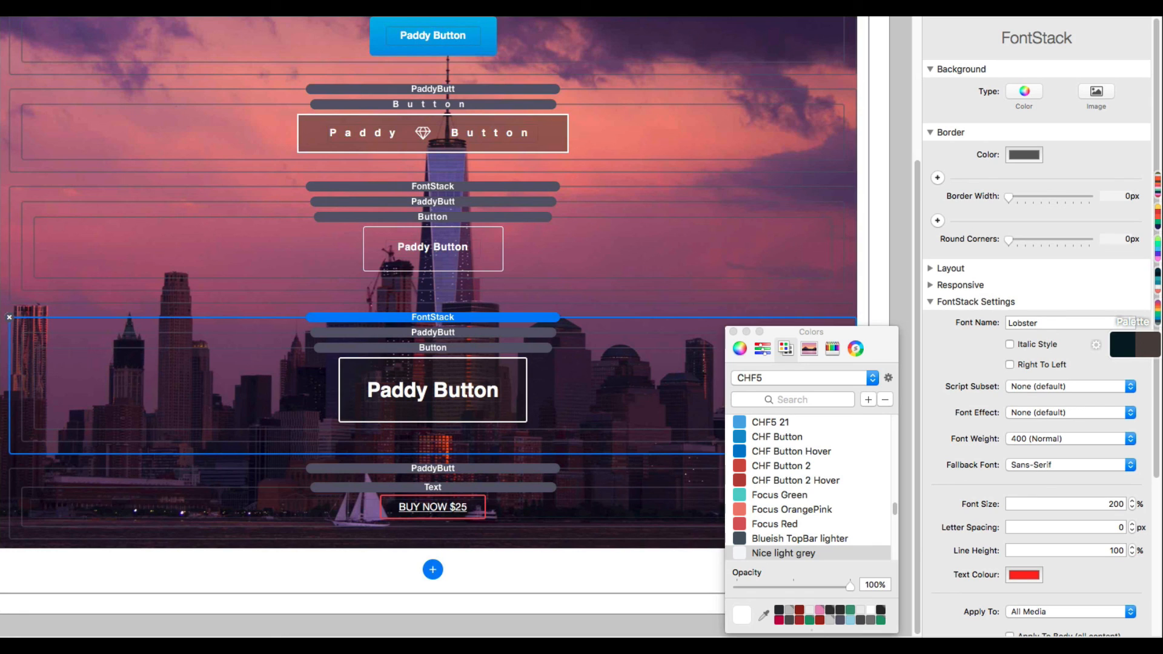
click(686, 3)
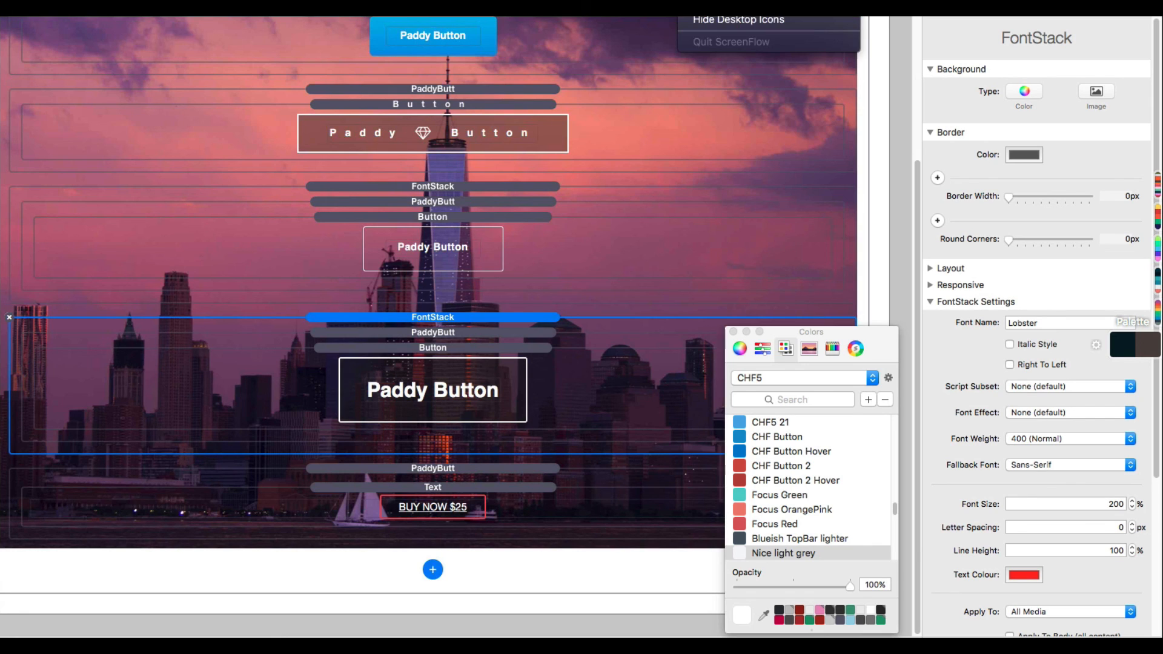